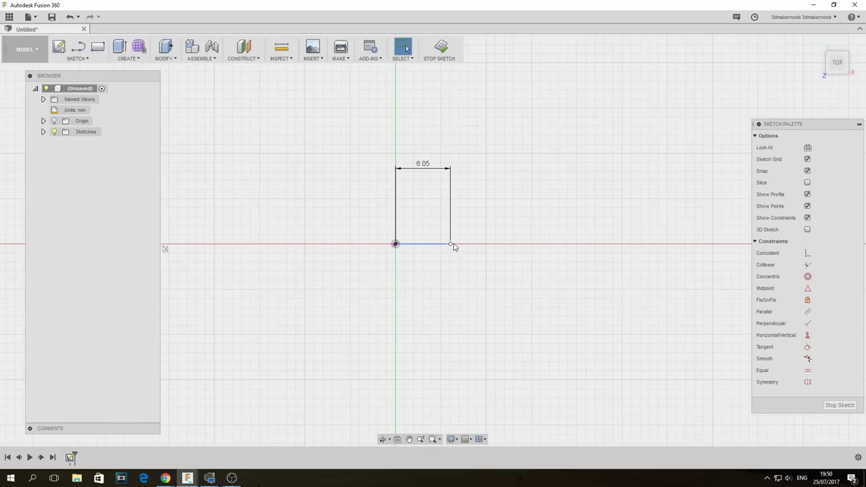
# - Sketch a 6 mm horizontal line from the origin in the negative X direction, opposite the 6.05 mm line
pyautogui.moveTo(392, 227); pyautogui.dragTo(369, 301, button='middle')
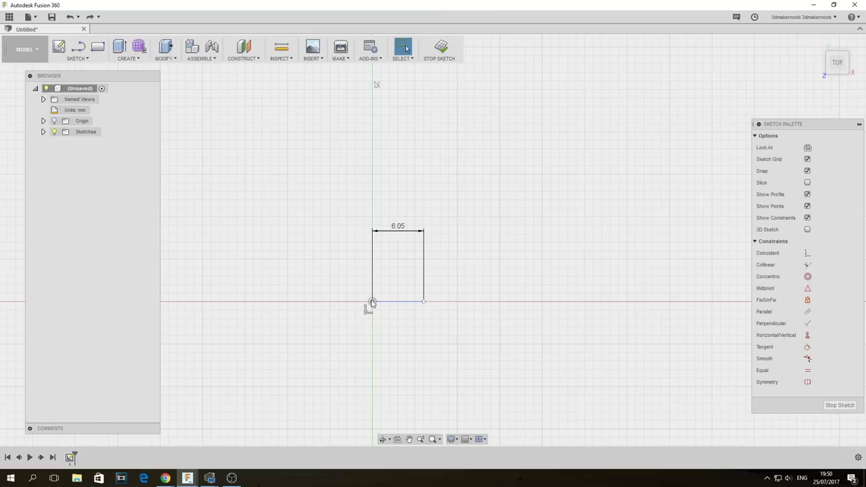
pyautogui.moveTo(373, 304); pyautogui.dragTo(373, 246, button='right')
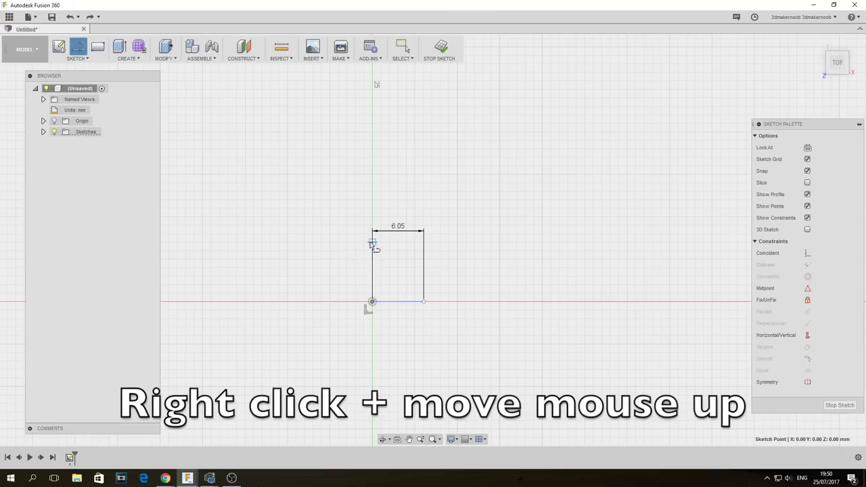
pyautogui.moveTo(368, 302); pyautogui.dragTo(330, 303)
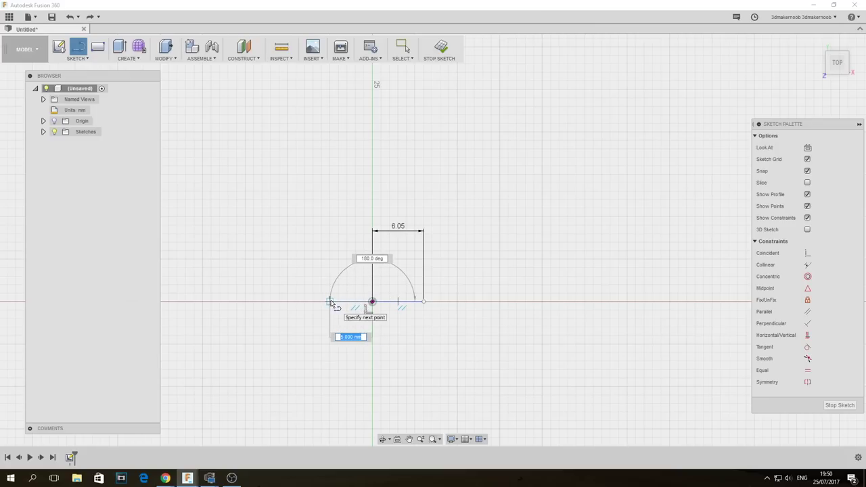
pyautogui.write('6')
pyautogui.press('Return')
pyautogui.press('Escape')
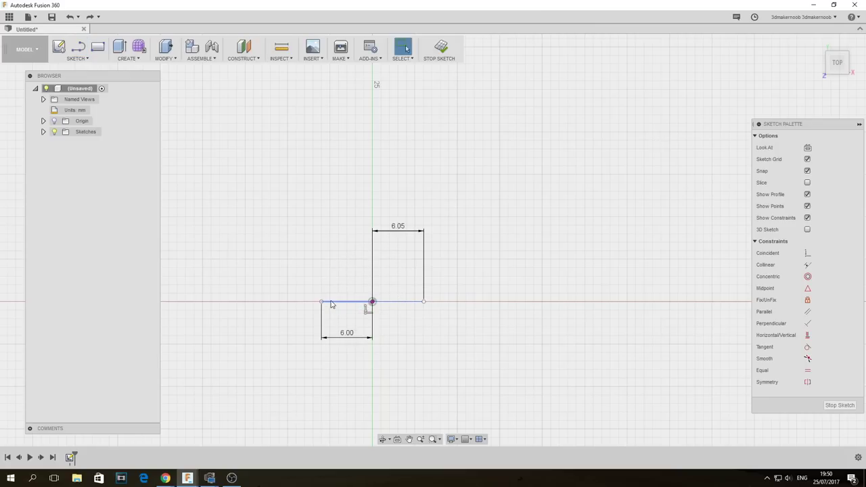
# - Sketch a vertical line about 31 mm long upward from the free end of the 6 mm line
pyautogui.press('l')
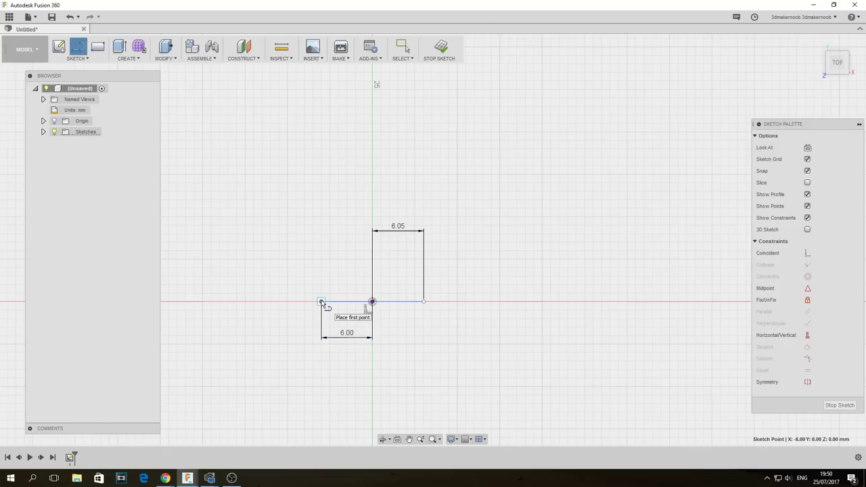
pyautogui.click(321, 302)
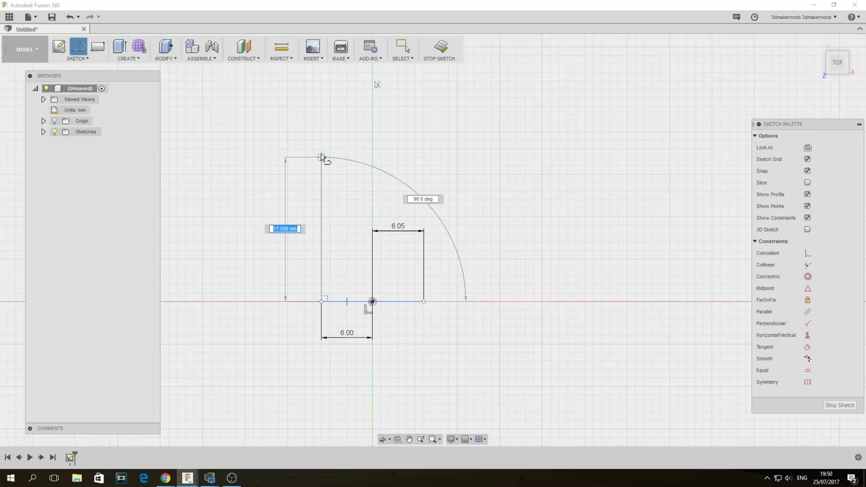
pyautogui.scroll(2, 321, 157)
pyautogui.scroll(-5, 322, 157)
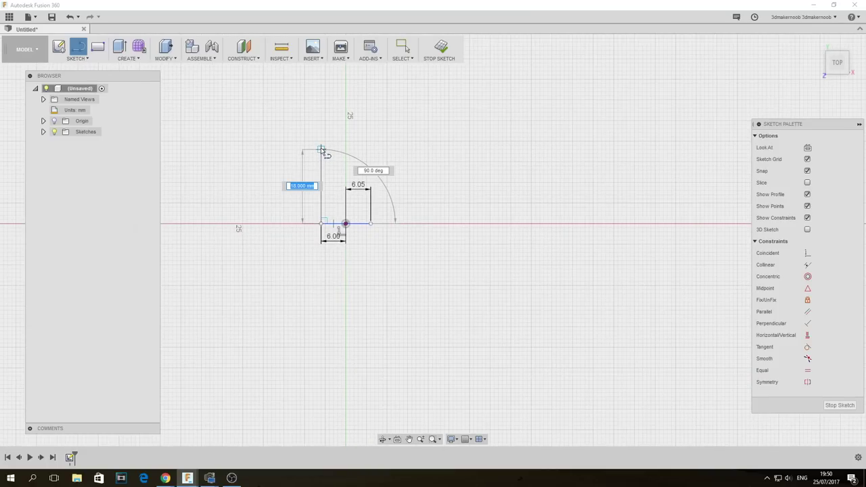
pyautogui.moveTo(321, 150); pyautogui.dragTo(324, 230, button='middle')
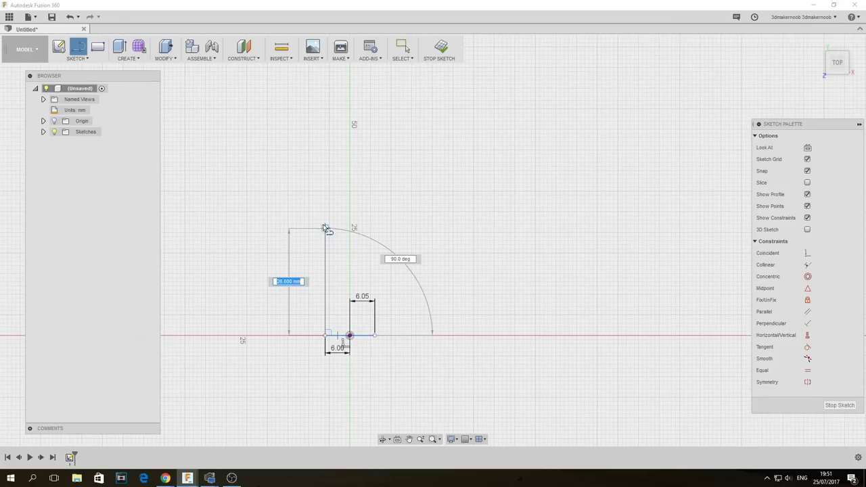
pyautogui.doubleClick(325, 209)
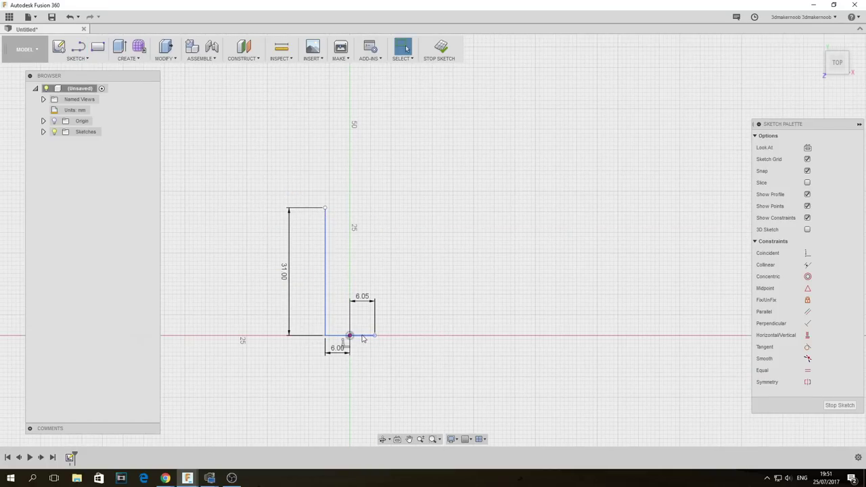
# - Sketch a slot outline from the origin: about 25 mm up, 6.05 mm across and back down to the 6.05 mm line's end
pyautogui.click(350, 335)
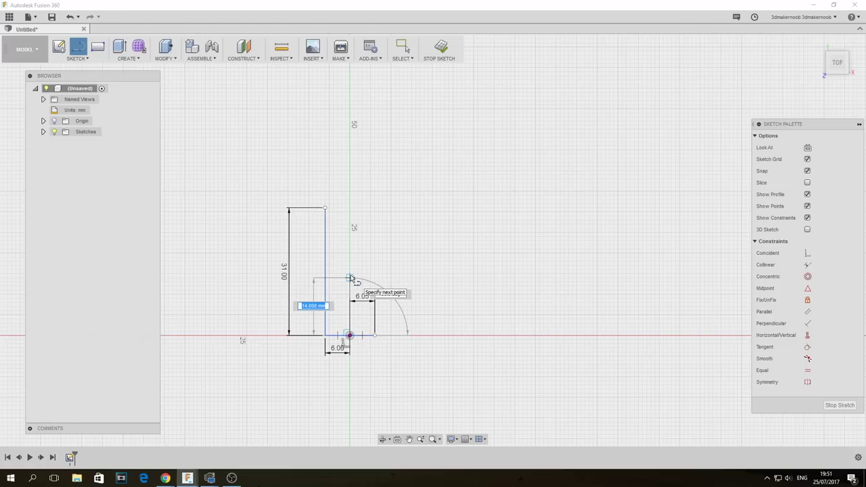
pyautogui.click(350, 233)
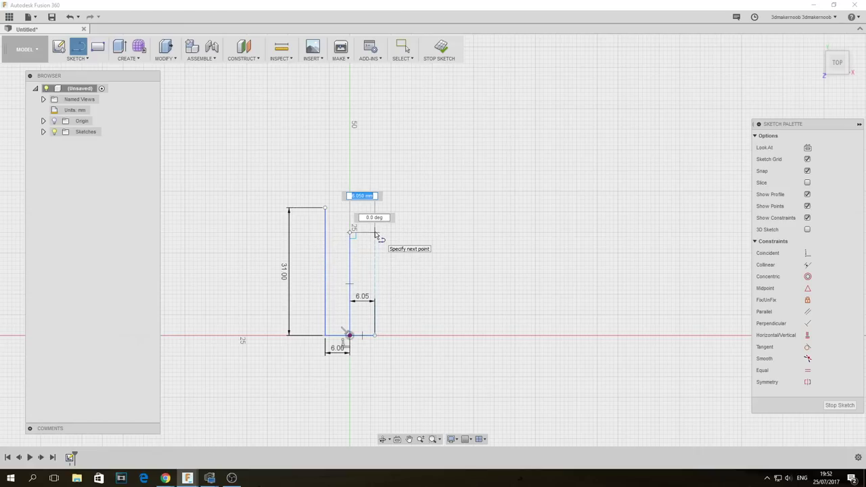
pyautogui.click(376, 234)
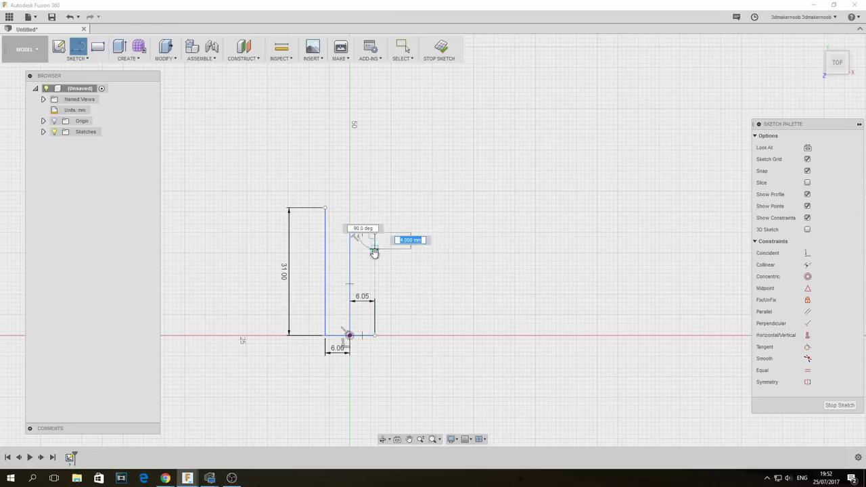
pyautogui.click(376, 335)
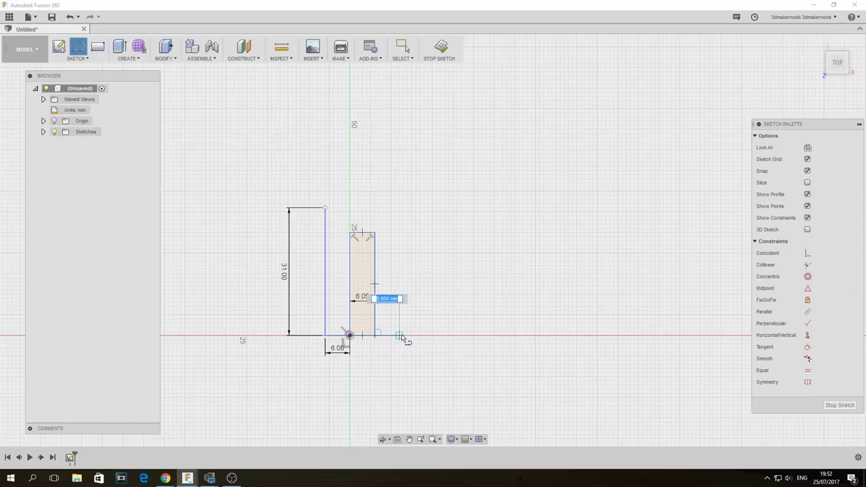
# - Extend the base with a 6 mm horizontal line outward from the slot's lower right corner
pyautogui.write('6.0')
pyautogui.press('Return')
pyautogui.press('Escape')
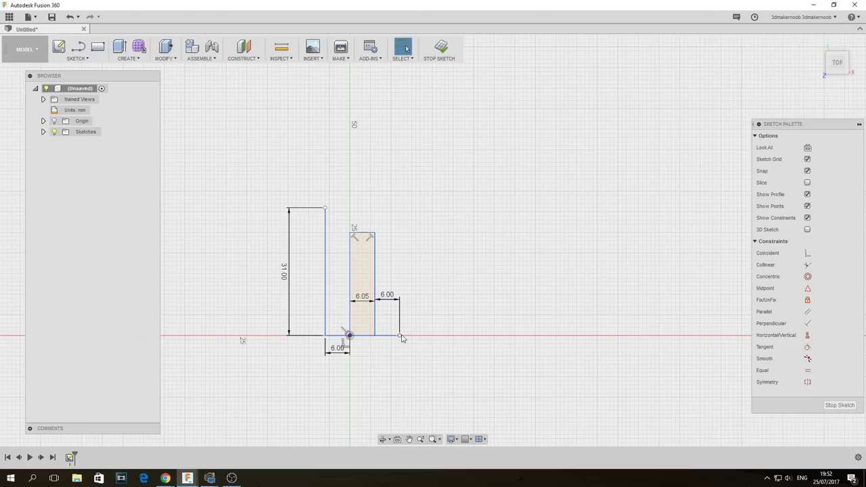
# - Sketch a 31 mm vertical line upward from the right end of the base
pyautogui.scroll(-1, 403, 348)
pyautogui.press('l')
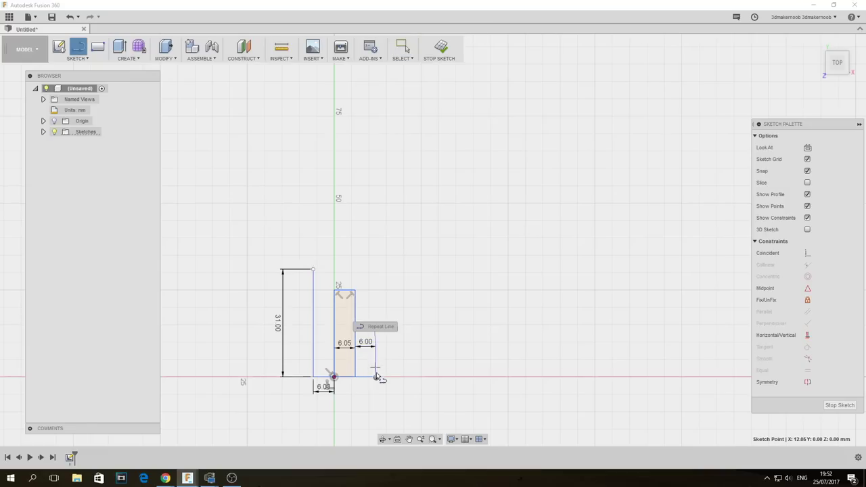
pyautogui.click(377, 377)
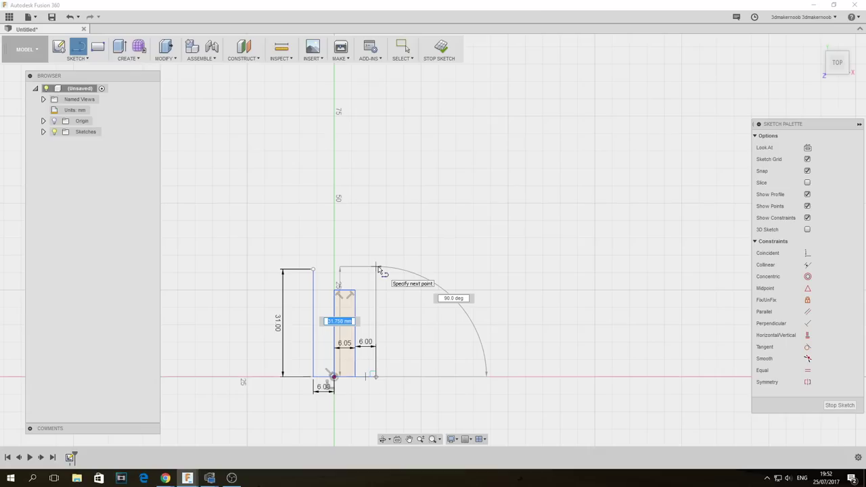
pyautogui.write('31')
pyautogui.press('Return')
pyautogui.press('Escape')
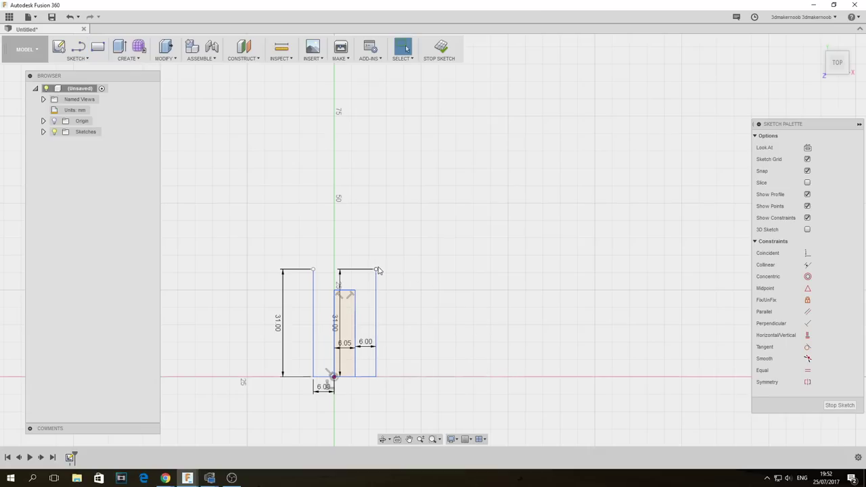
# - Sketch a 95 mm vertical line up the green axis, starting just above the slot's upper left corner
pyautogui.moveTo(368, 284); pyautogui.dragTo(391, 258, button='middle')
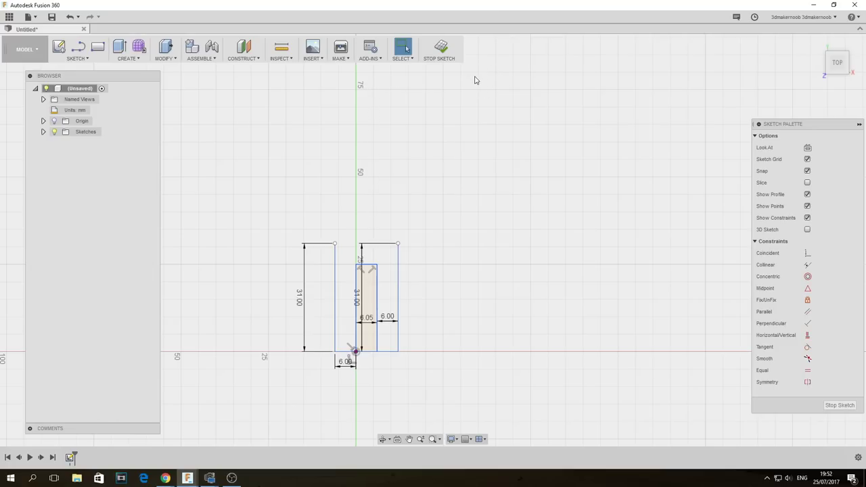
pyautogui.scroll(-2, 304, 324)
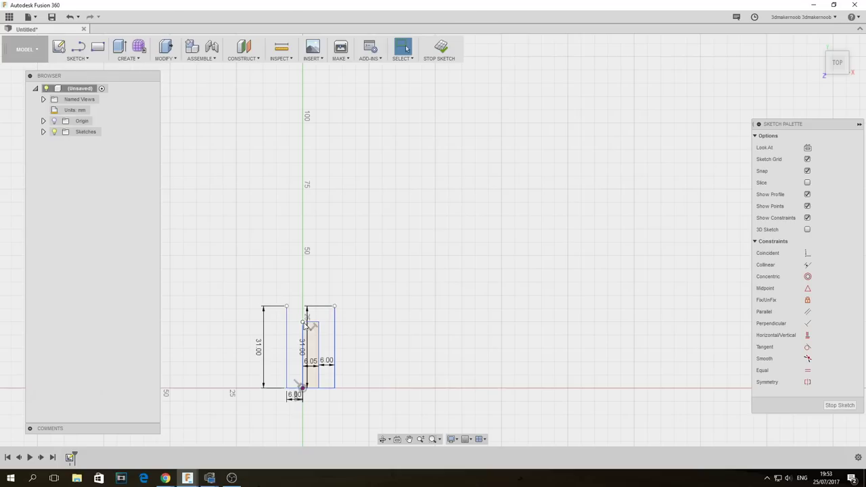
pyautogui.press('l')
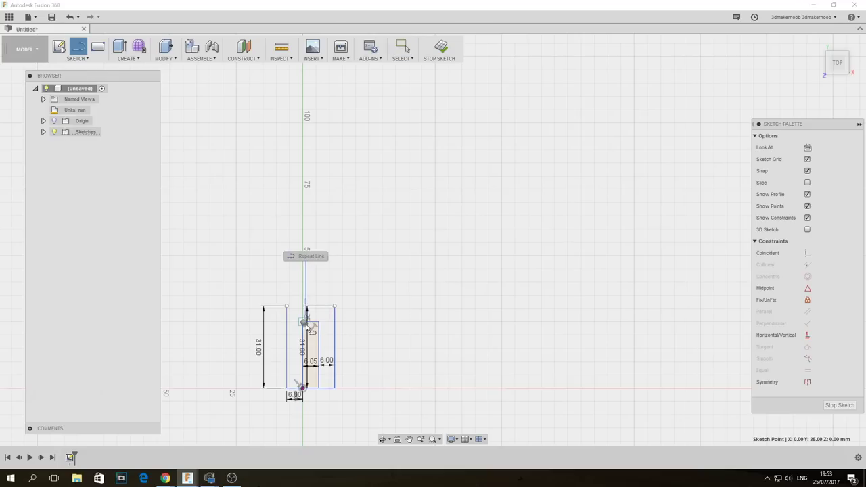
pyautogui.moveTo(303, 312); pyautogui.dragTo(306, 184)
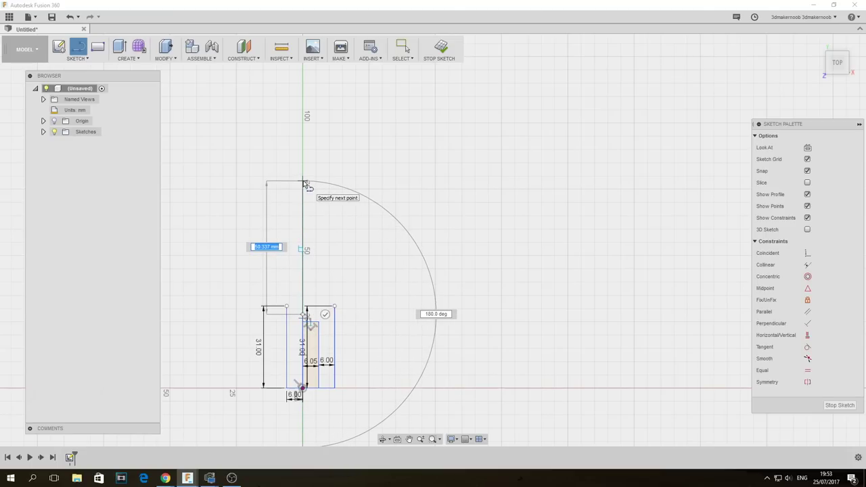
pyautogui.write('95')
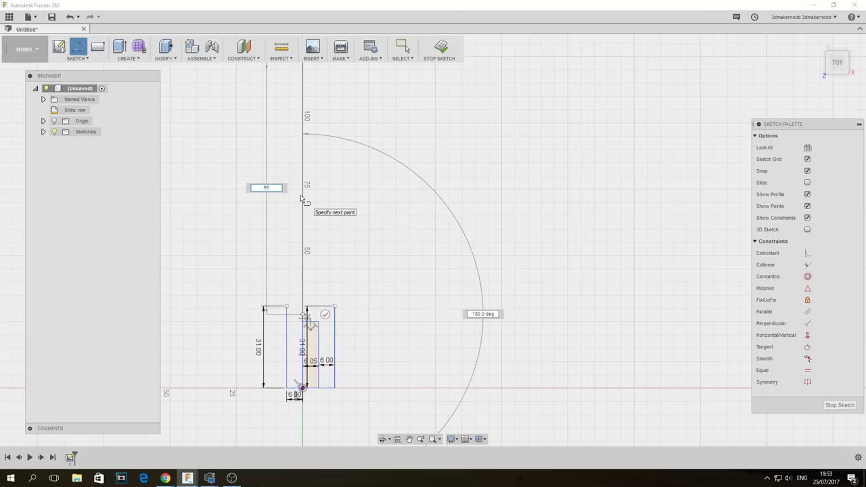
pyautogui.press('Return')
pyautogui.press('Escape')
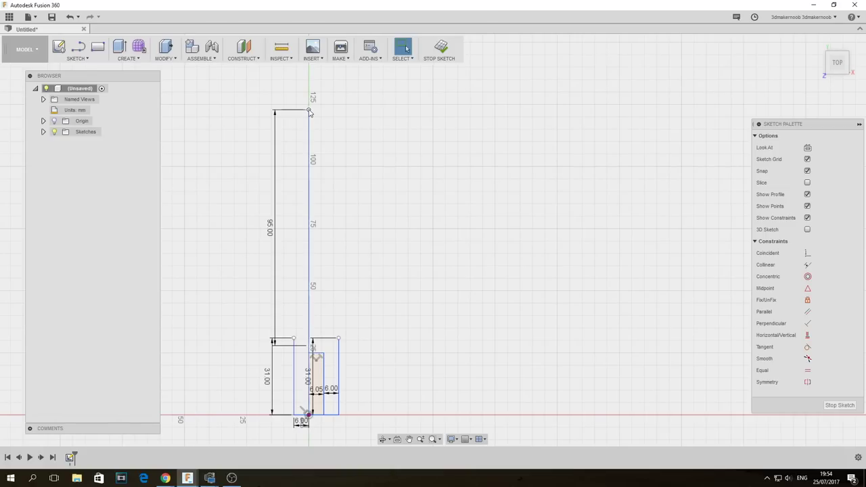
# - Sketch a 35 mm horizontal line to the right from the upper end of the 95 mm line
pyautogui.press('l')
pyautogui.click(309, 110)
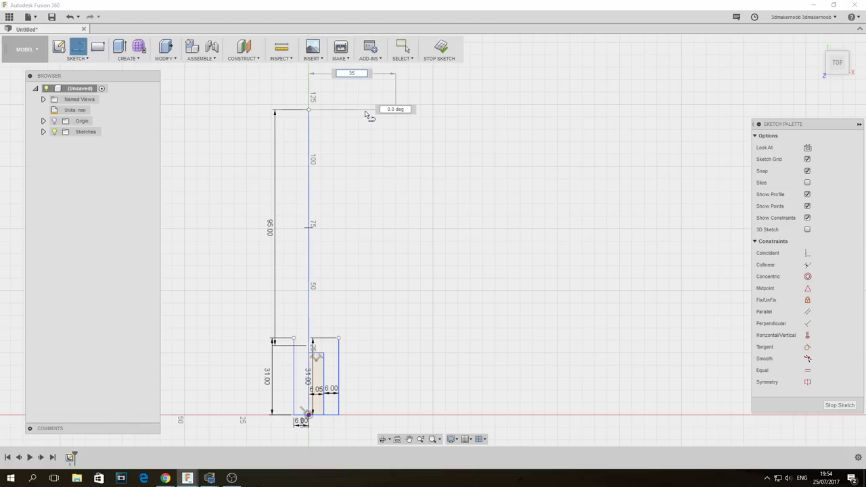
pyautogui.press('Return')
pyautogui.press('Escape')
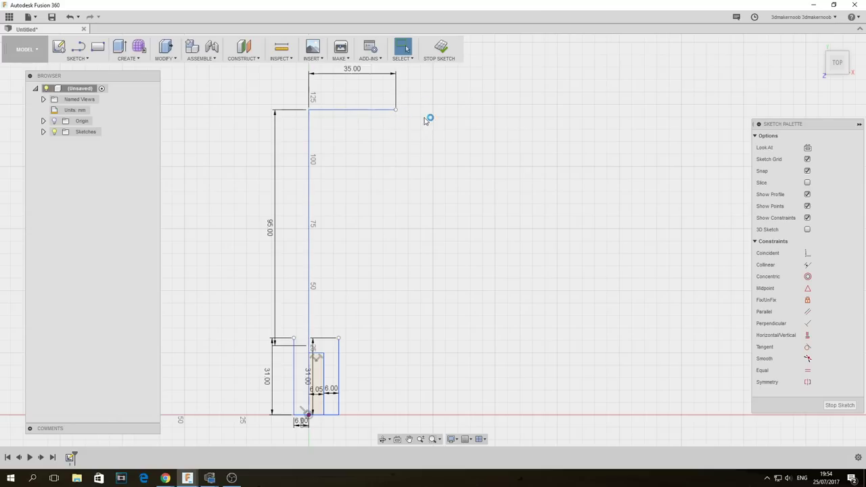
pyautogui.rightClick(398, 113)
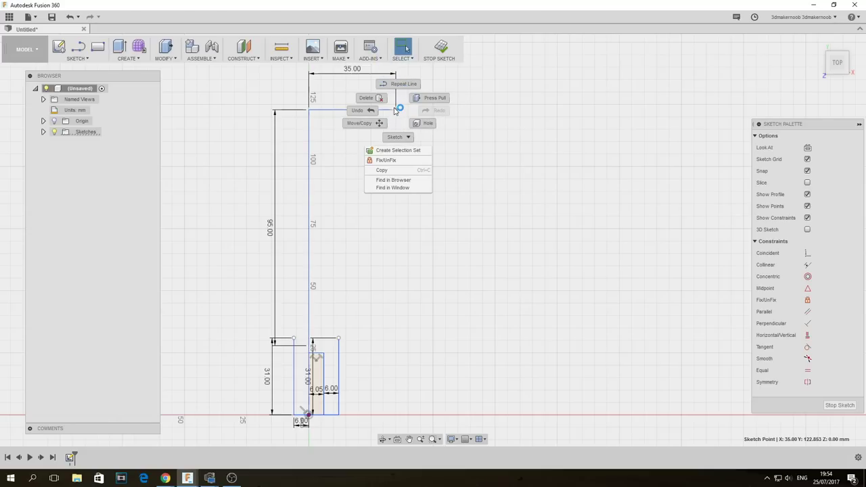
pyautogui.press('Escape')
pyautogui.press('l')
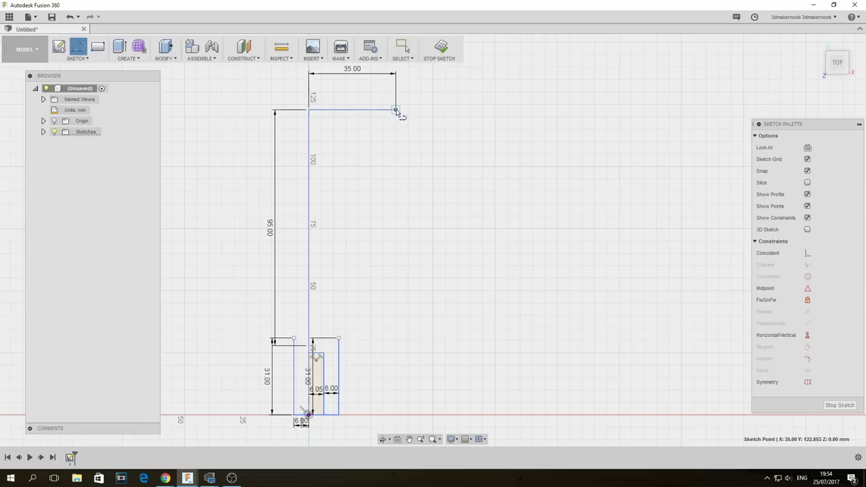
pyautogui.click(396, 110)
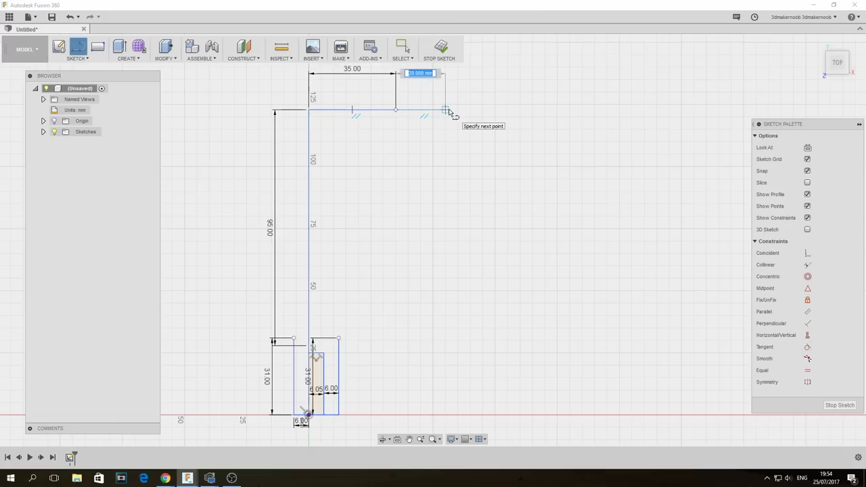
pyautogui.press('Escape')
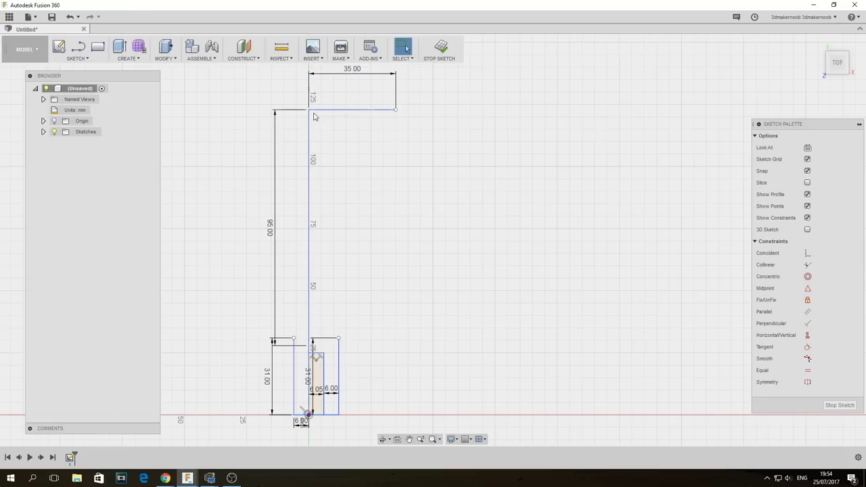
# - Continue the 35 mm line with a 15 mm collinear horizontal line from its right end
pyautogui.click(395, 112)
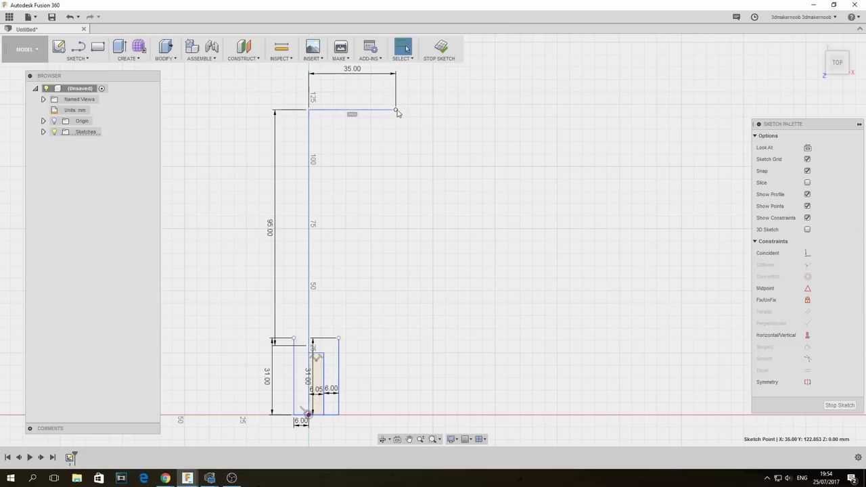
pyautogui.press('l')
pyautogui.click(396, 109)
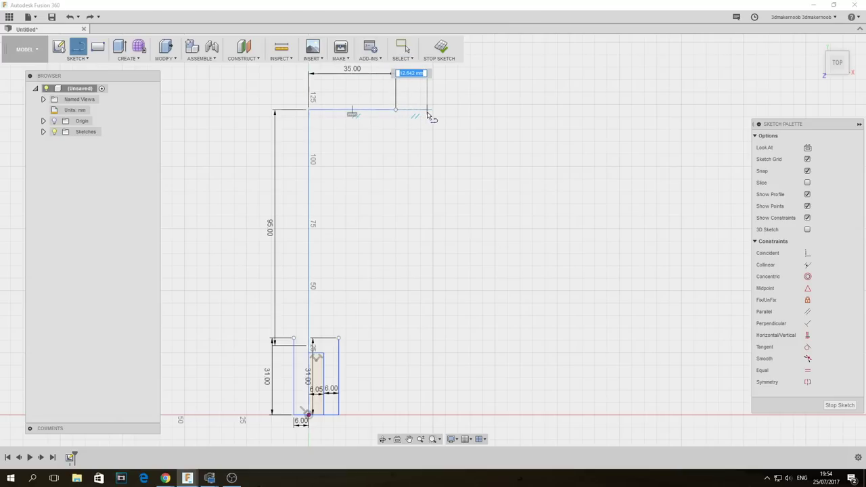
pyautogui.write('15')
pyautogui.press('Return')
pyautogui.press('Escape')
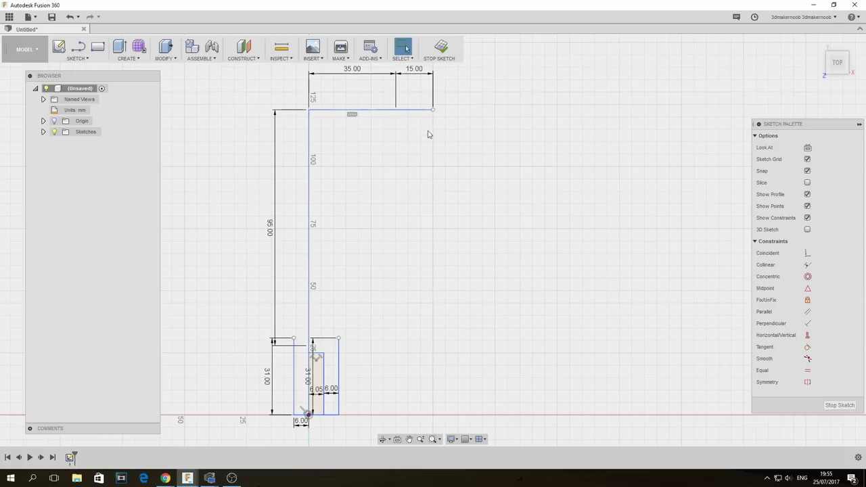
# - Draw a circle centred on the midpoint of the 15 mm line and passing through both of its ends
pyautogui.click(76, 59)
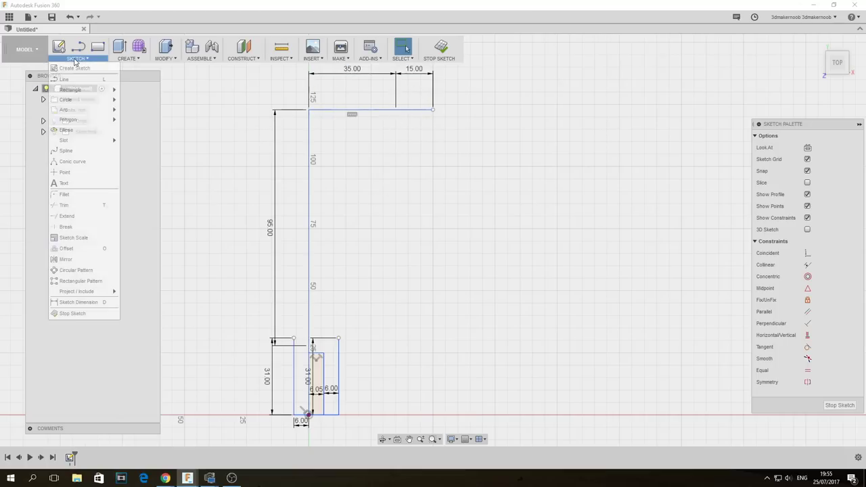
pyautogui.moveTo(80, 100)
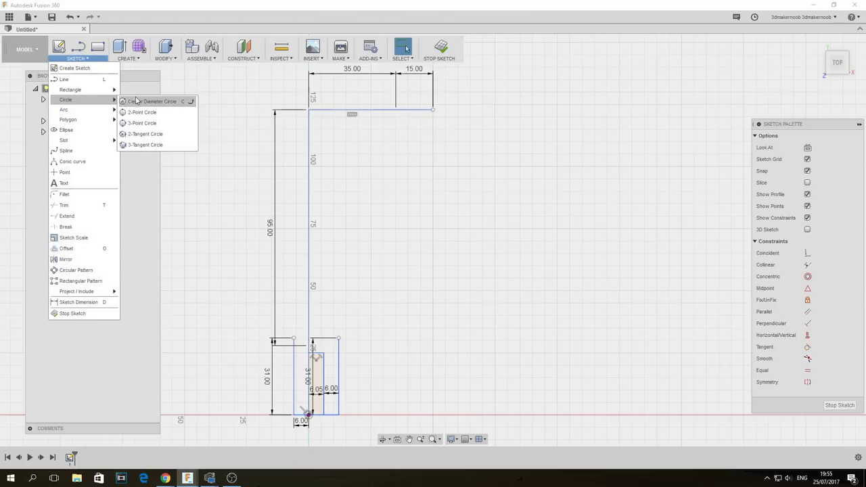
pyautogui.click(151, 115)
pyautogui.click(415, 108)
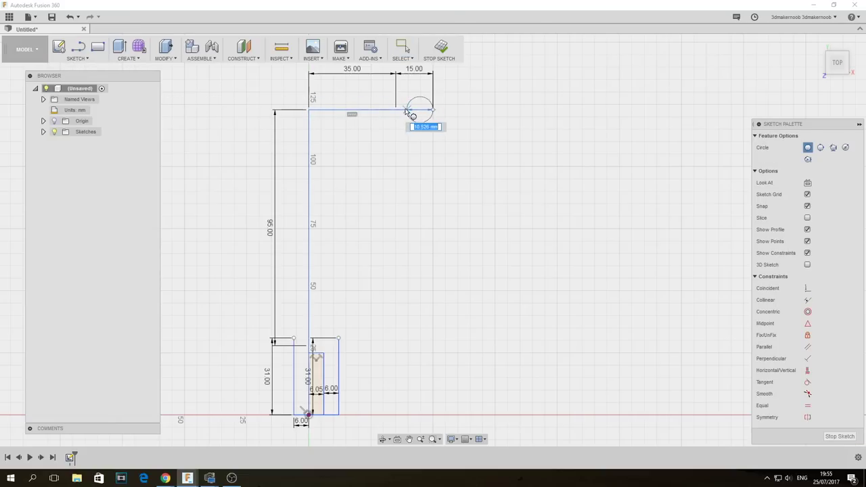
pyautogui.click(397, 113)
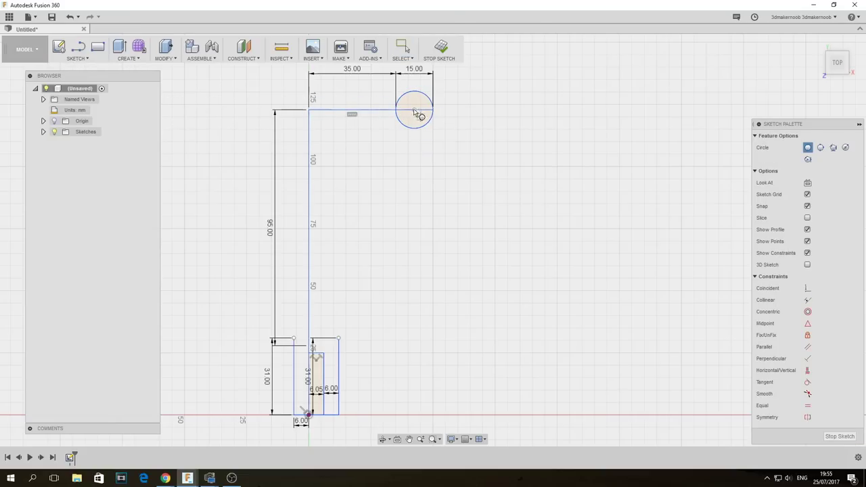
# - Connect the circle's left and right edge points to the upper ends of the left and right 31 mm lines with two slanted lines
pyautogui.click(79, 59)
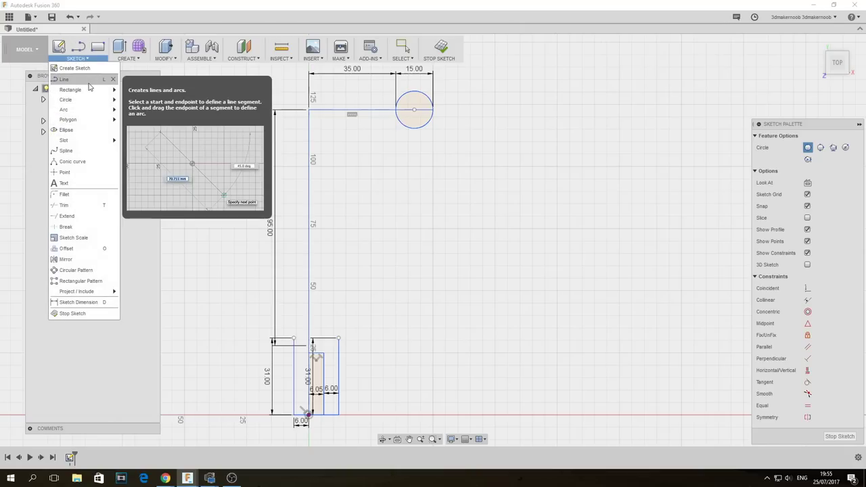
pyautogui.click(90, 81)
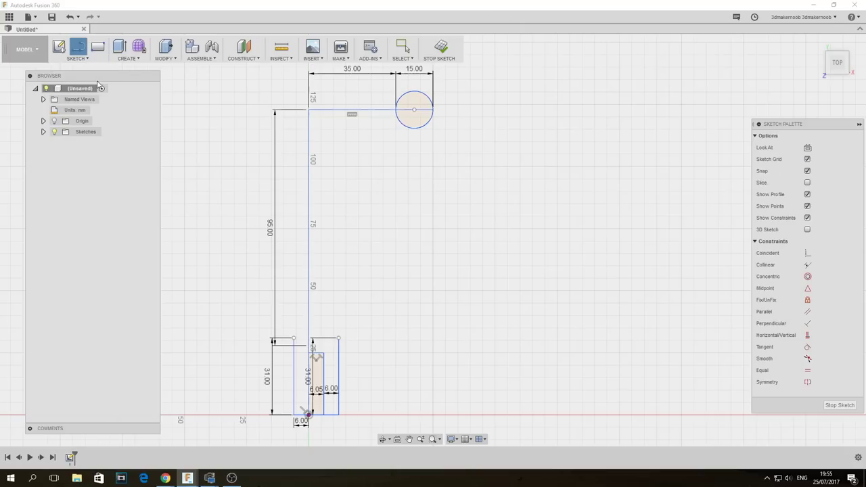
pyautogui.click(396, 109)
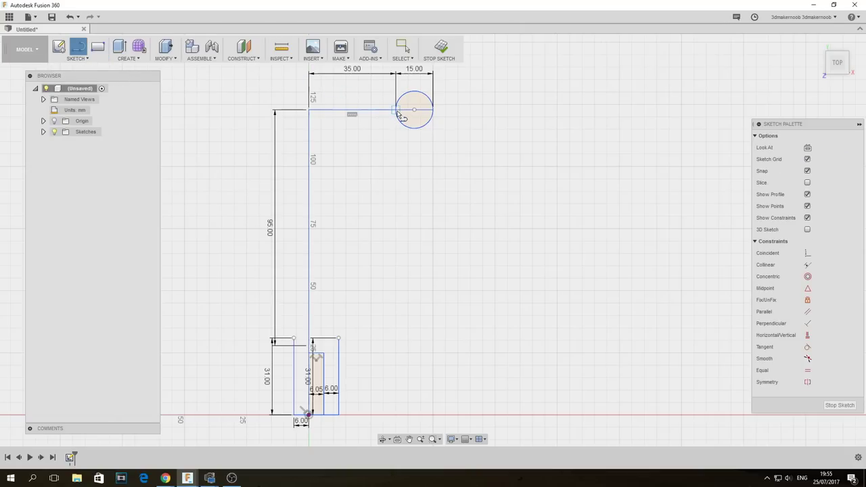
pyautogui.click(293, 339)
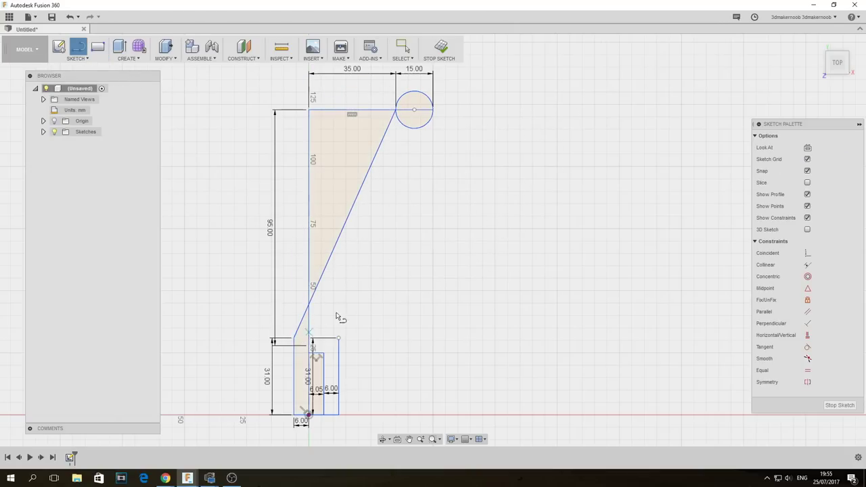
pyautogui.click(433, 111)
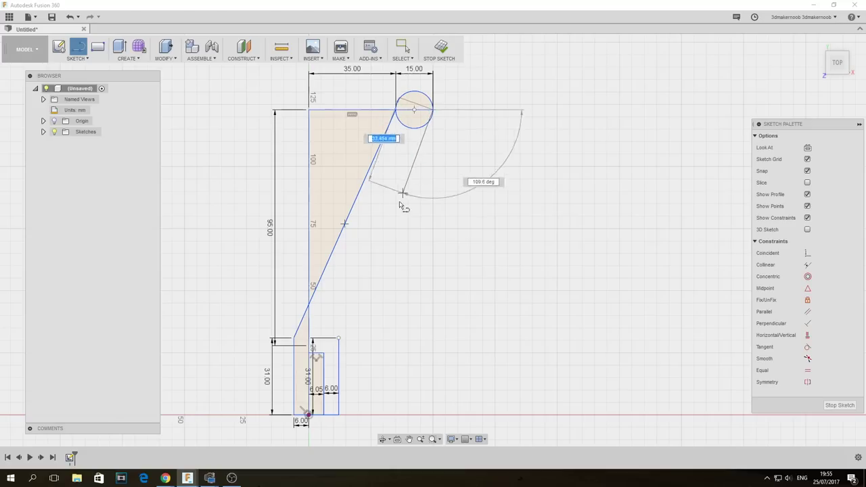
pyautogui.click(339, 337)
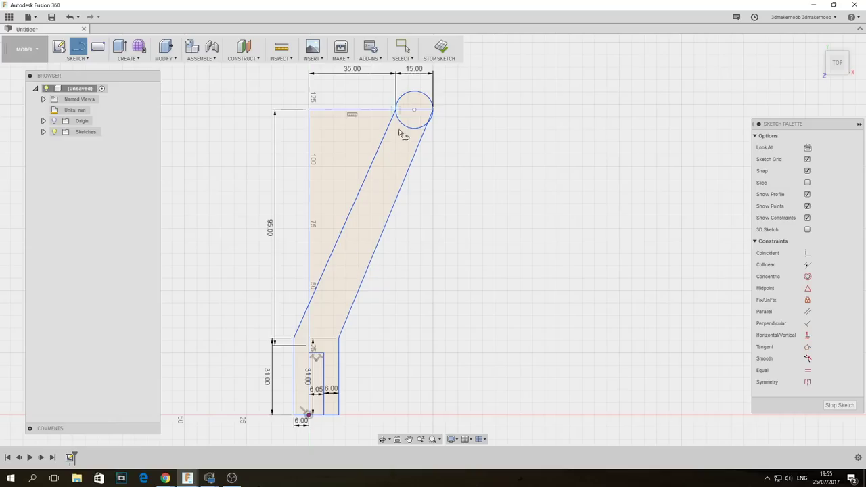
# - Trim the upright above the left slanted line, the horizontal lines of the arm and the circle's lower arc
pyautogui.click(79, 58)
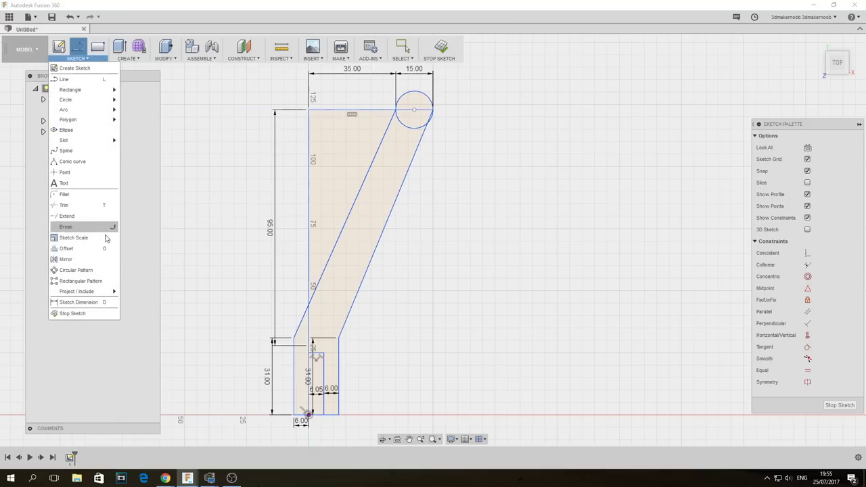
pyautogui.click(86, 205)
pyautogui.click(309, 193)
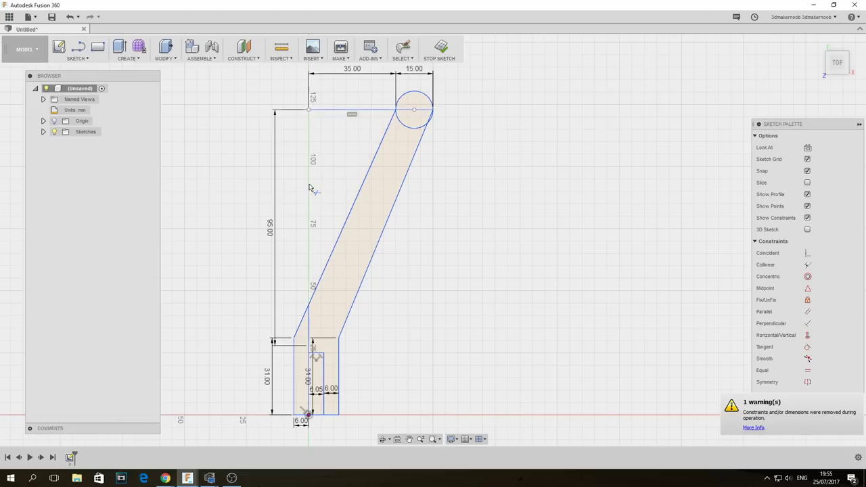
pyautogui.click(333, 111)
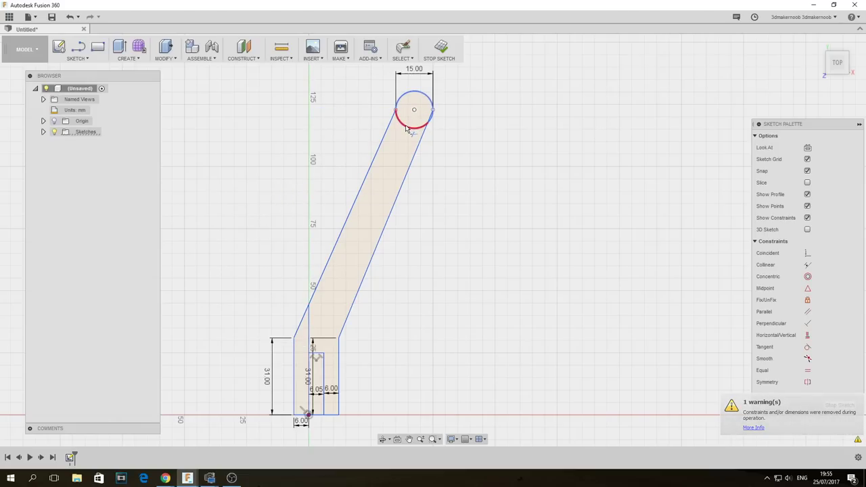
pyautogui.click(407, 129)
pyautogui.click(425, 130)
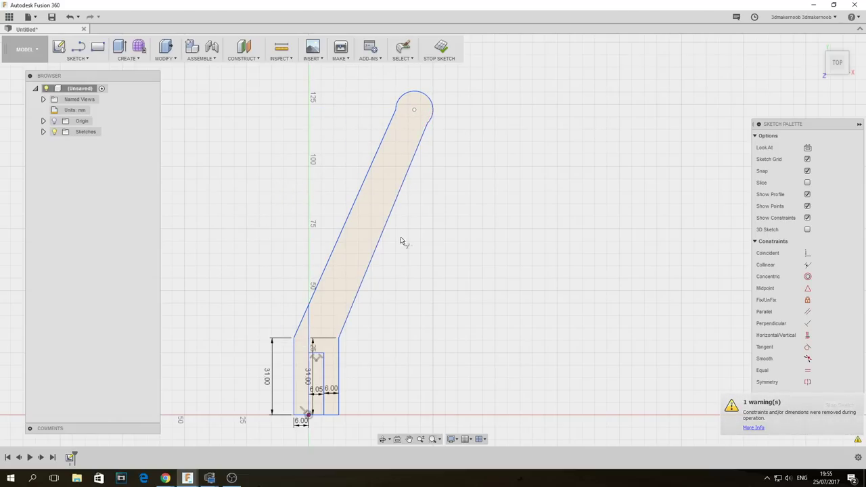
# - Trim the slot's bottom edge and the remaining upright line above the slot inside the profile
pyautogui.moveTo(386, 347); pyautogui.dragTo(389, 197, button='middle')
pyautogui.scroll(3, 307, 194)
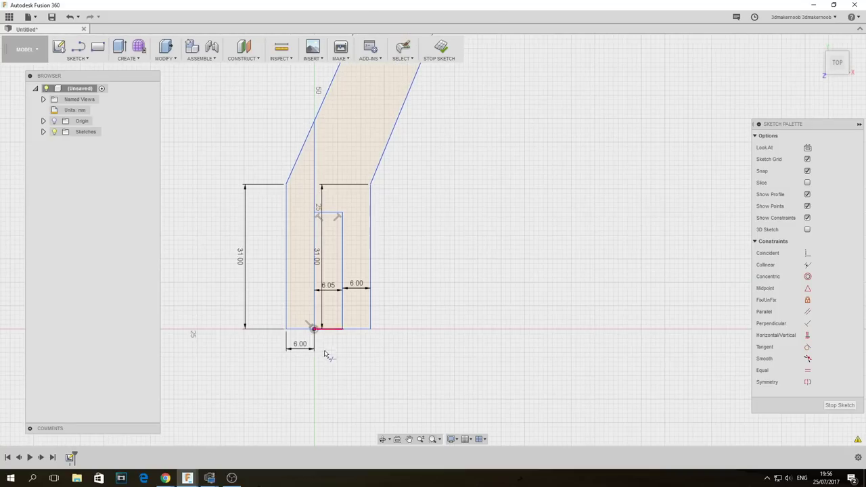
pyautogui.click(331, 330)
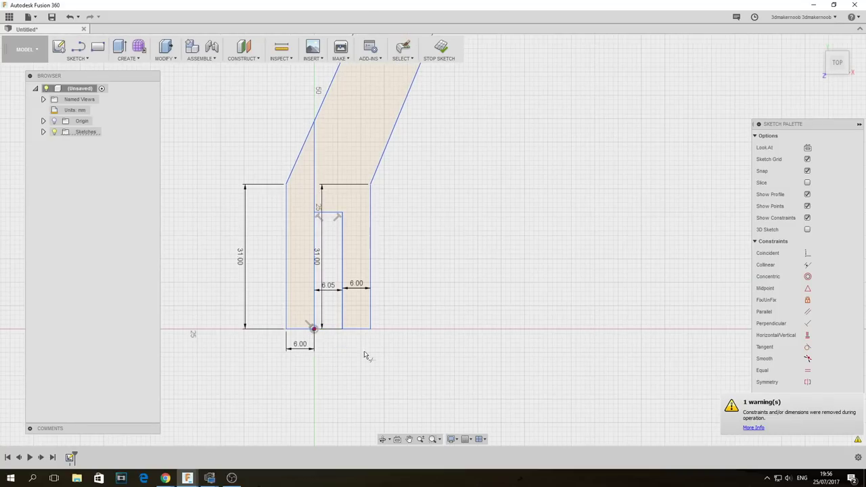
pyautogui.click(315, 169)
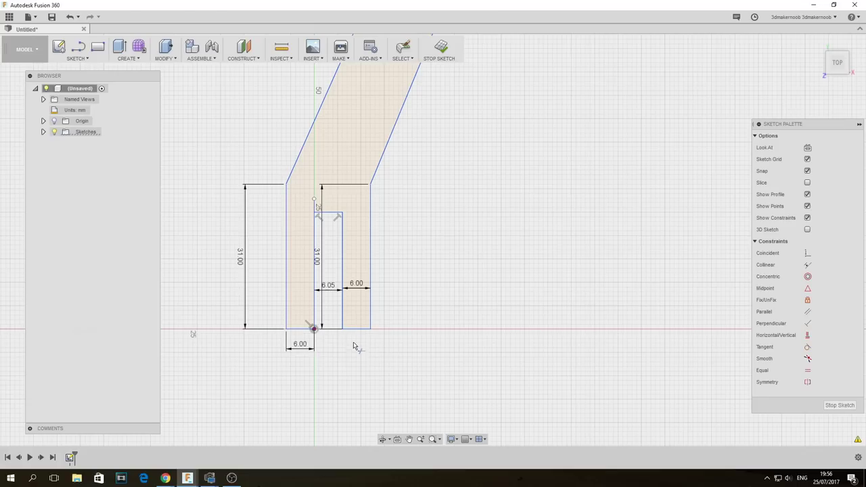
# - Extend the right leg 5 mm below the base with connected lines along its sides and a new bottom edge
pyautogui.click(79, 60)
pyautogui.click(82, 82)
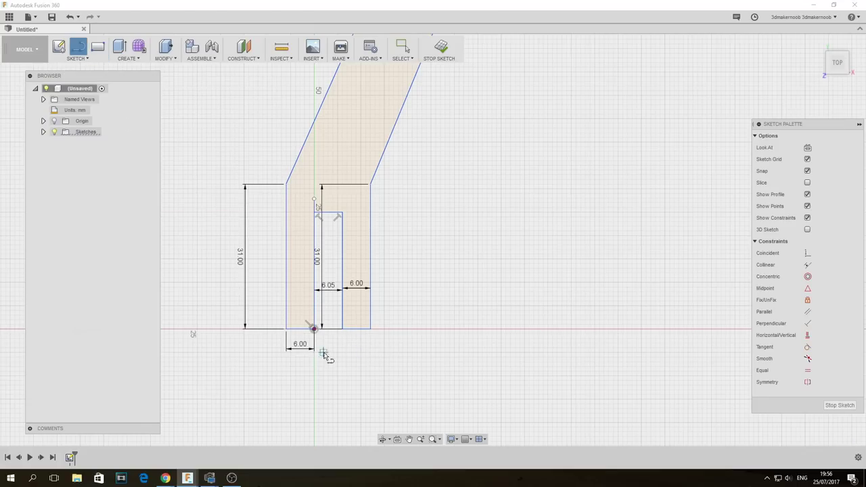
pyautogui.click(313, 329)
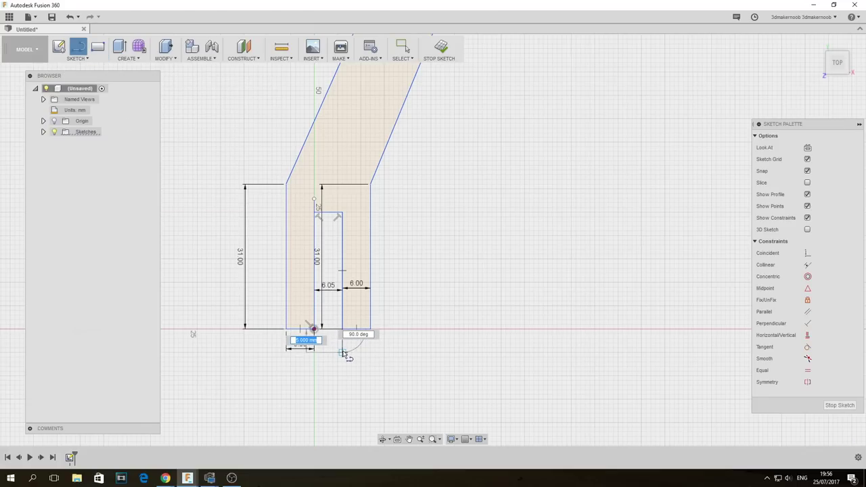
pyautogui.click(343, 352)
pyautogui.click(370, 330)
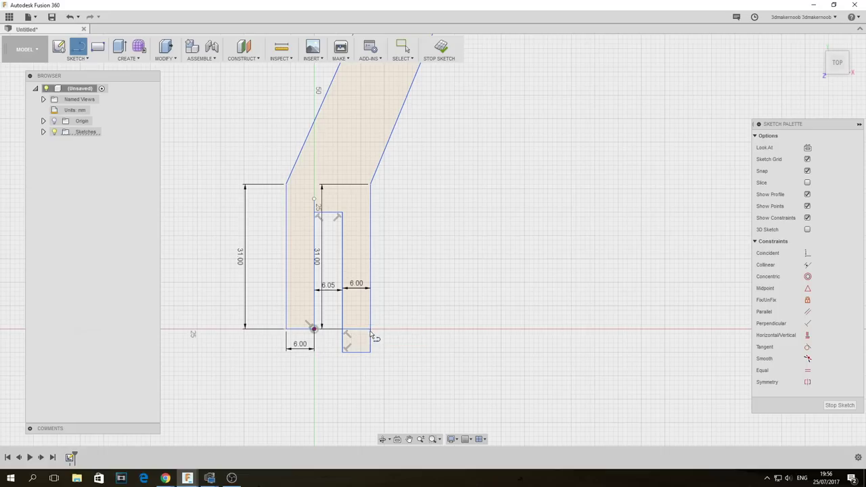
# - Trim the old base line across the right leg so it joins its 5 mm extension
pyautogui.click(77, 58)
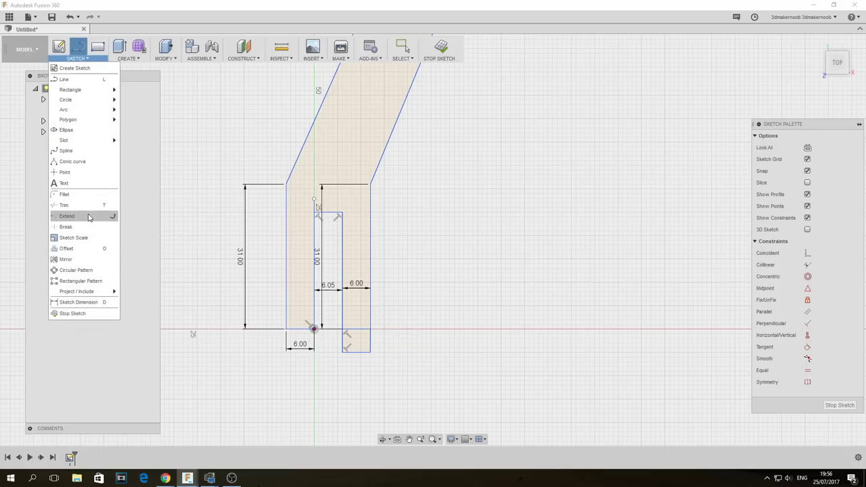
pyautogui.click(88, 217)
pyautogui.click(363, 331)
# - Draw a 7 mm diameter circle at the centre of the arm's rounded upper end
pyautogui.scroll(-3, 471, 218)
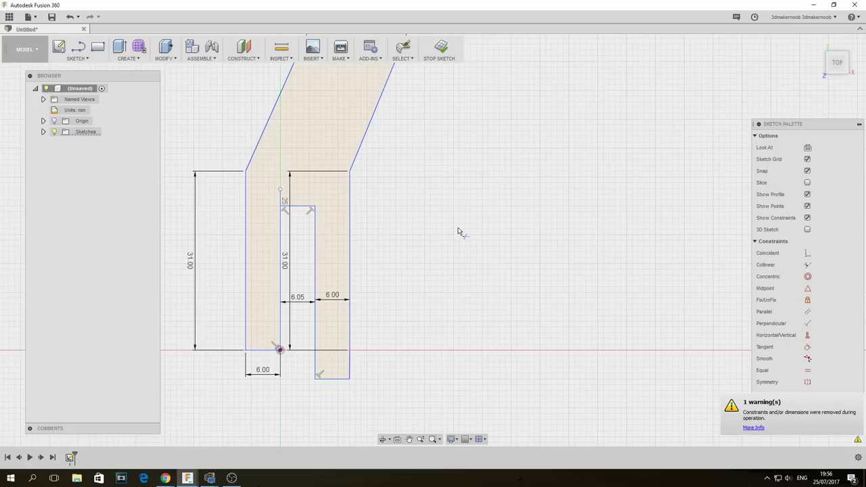
pyautogui.keyDown('shift'); pyautogui.moveTo(521, 247); pyautogui.dragTo(406, 230, button='middle'); pyautogui.keyUp('shift')
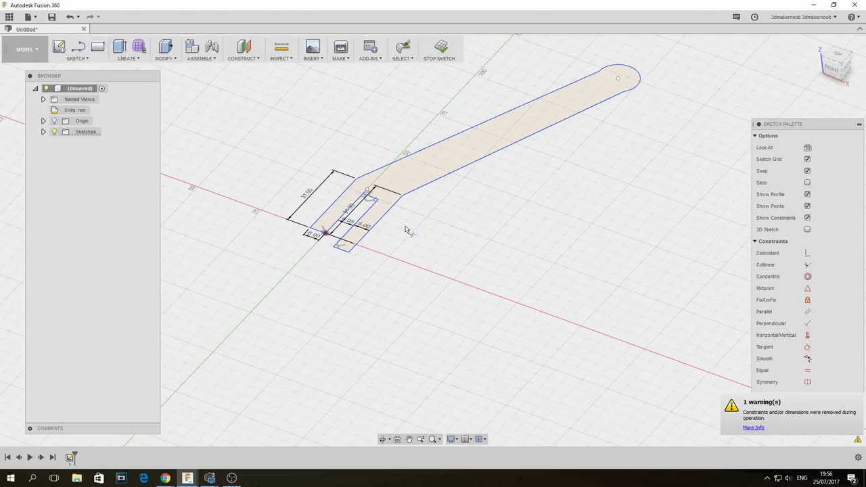
pyautogui.click(836, 56)
pyautogui.moveTo(520, 127); pyautogui.dragTo(514, 309, button='middle')
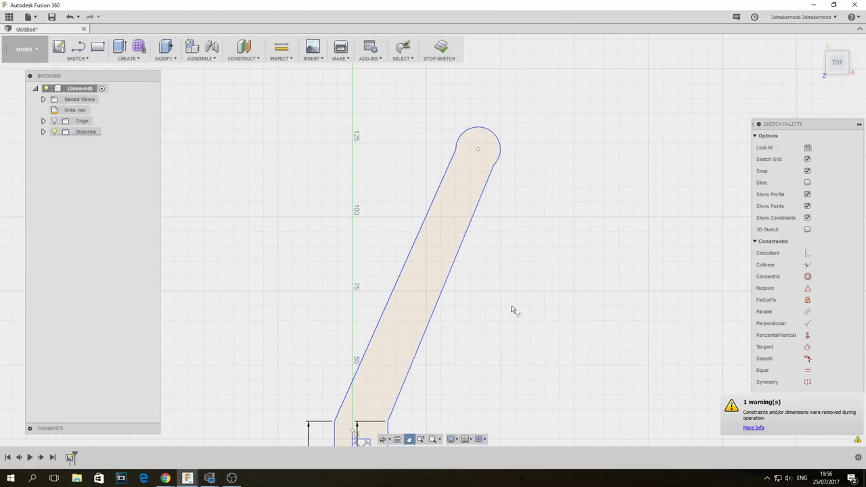
pyautogui.scroll(5, 518, 128)
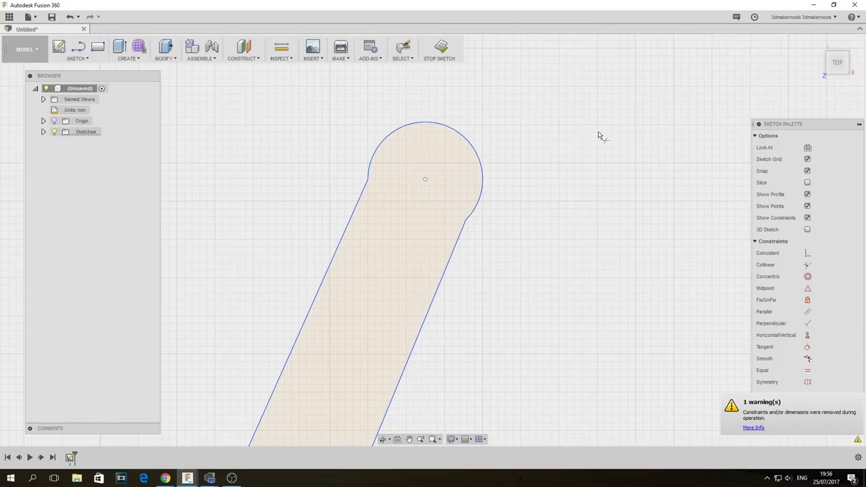
pyautogui.click(81, 59)
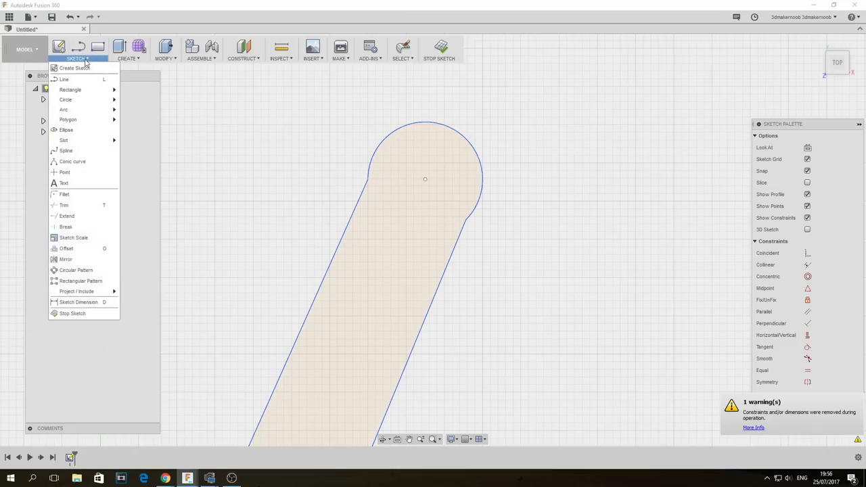
pyautogui.moveTo(78, 100)
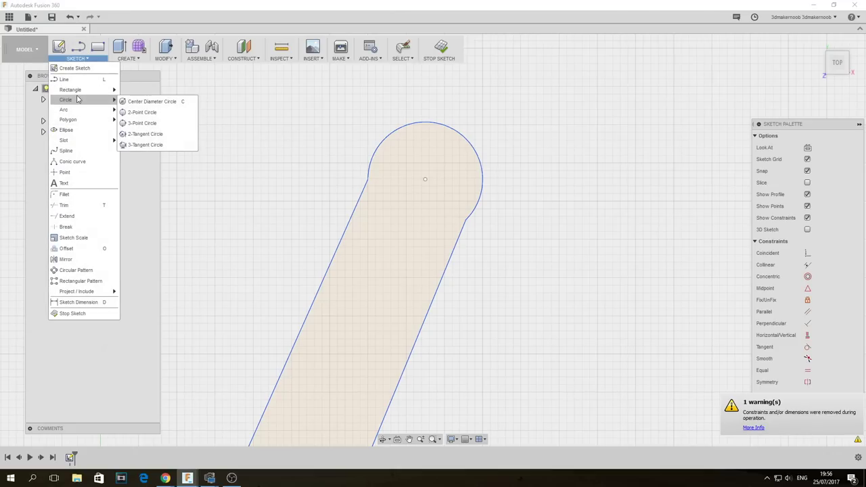
pyautogui.click(145, 101)
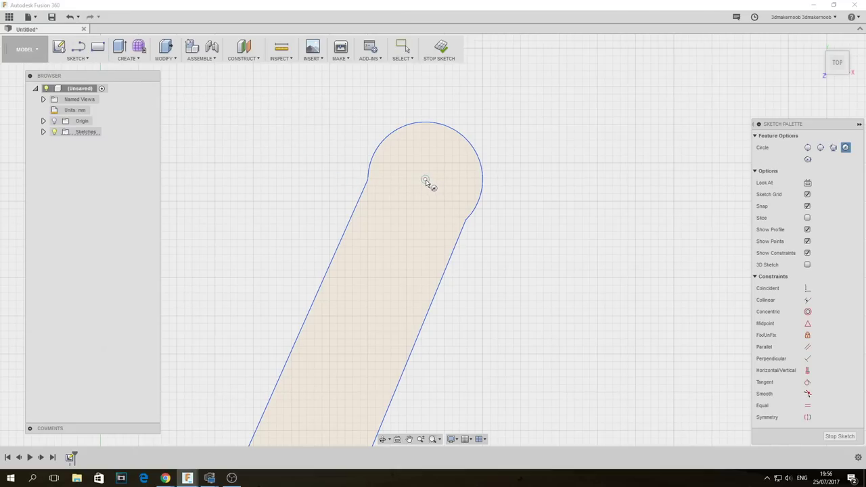
pyautogui.click(425, 180)
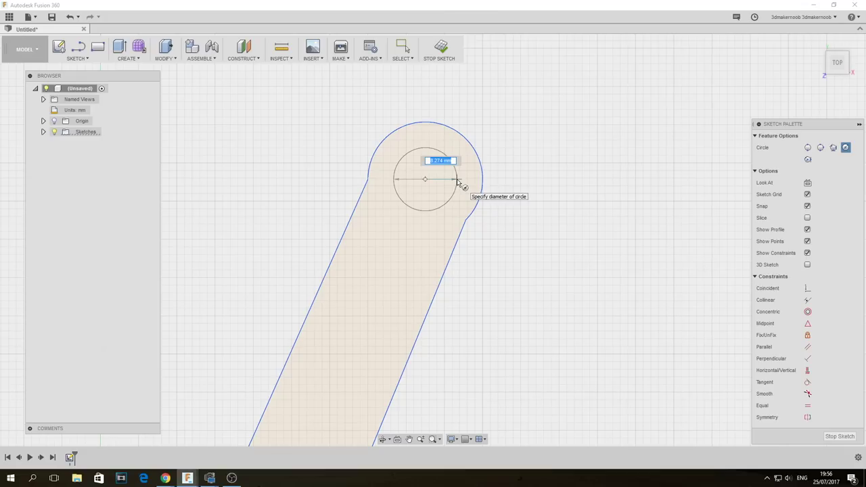
pyautogui.press('Tab')
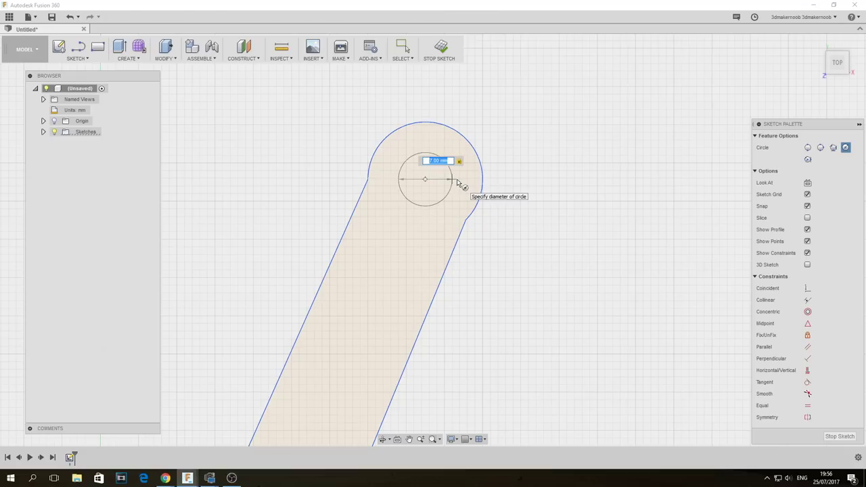
pyautogui.press('Return')
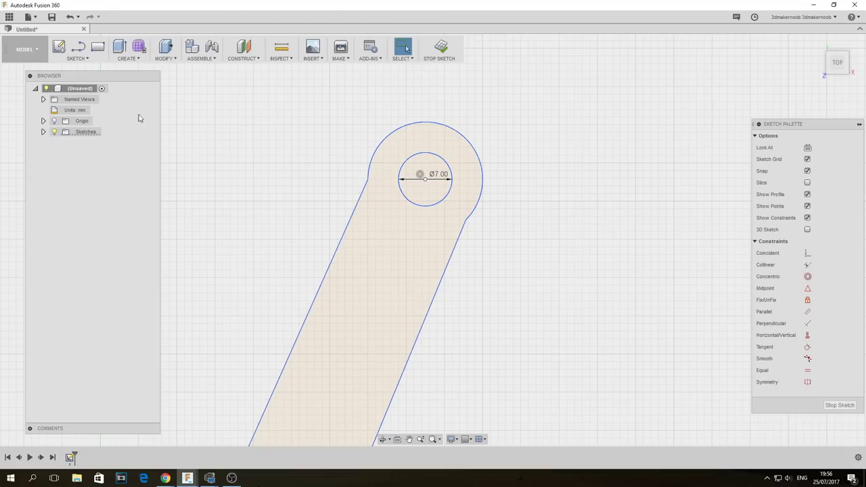
# - Add a 4 mm diameter circle concentric with the 7 mm circle and finish the sketch
pyautogui.press('c')
pyautogui.click(420, 174)
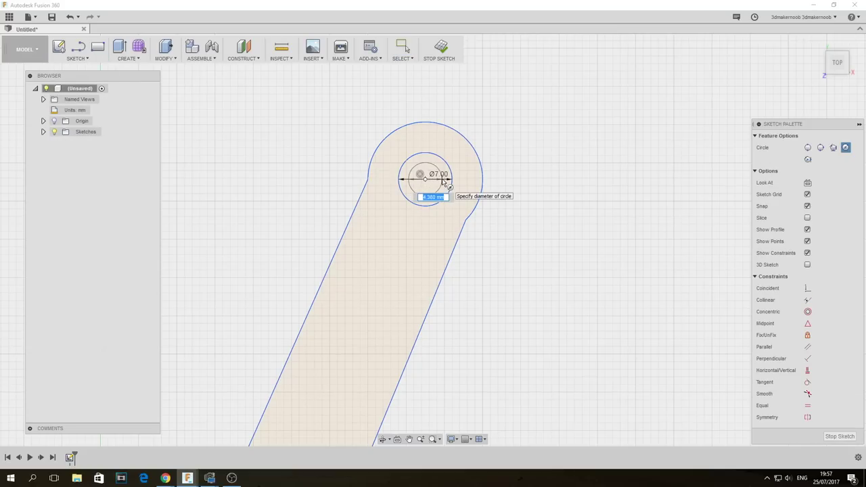
pyautogui.write('4.00')
pyautogui.press('Tab')
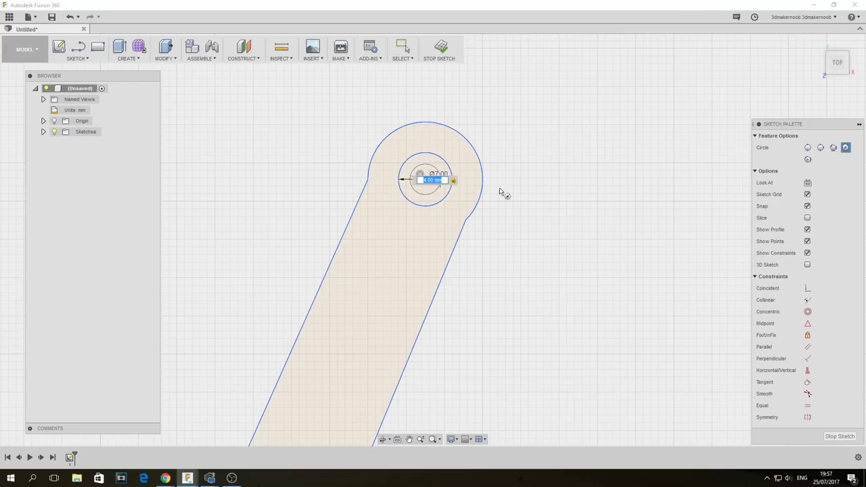
pyautogui.press('Return')
pyautogui.press('Escape')
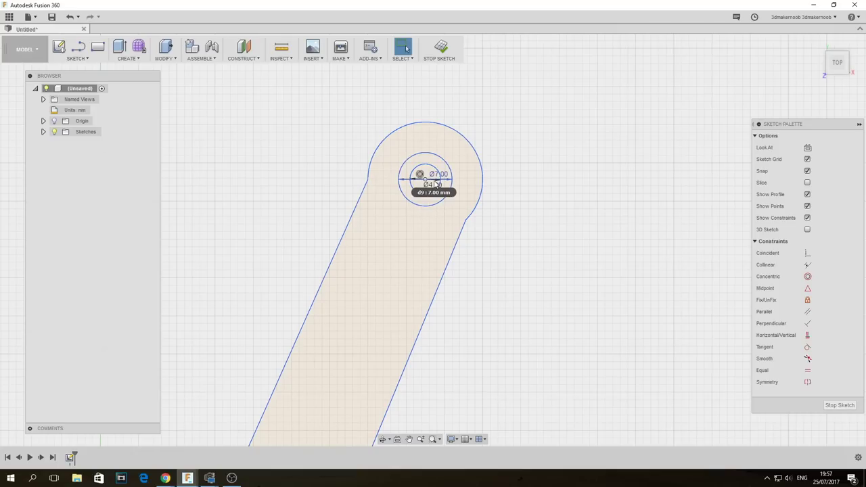
pyautogui.click(439, 47)
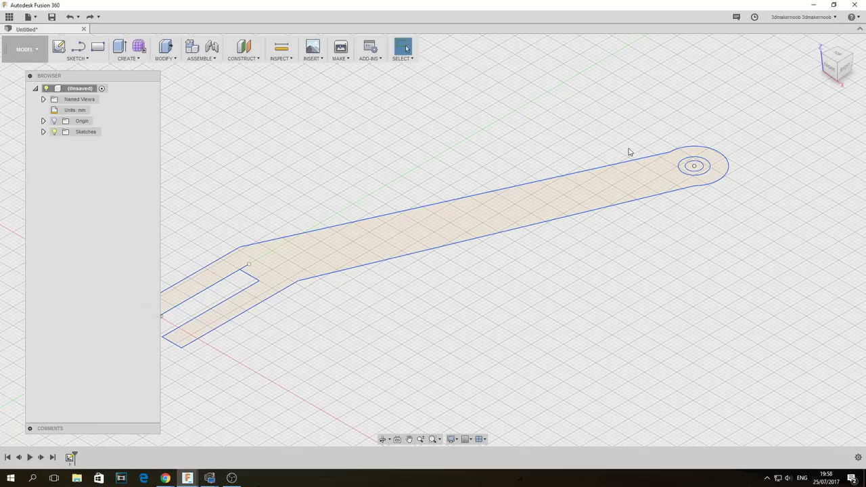
# - Trim the short leftover line projecting above the corner of the slot's closed end
pyautogui.click(77, 58)
pyautogui.click(68, 91)
pyautogui.scroll(5, 320, 224)
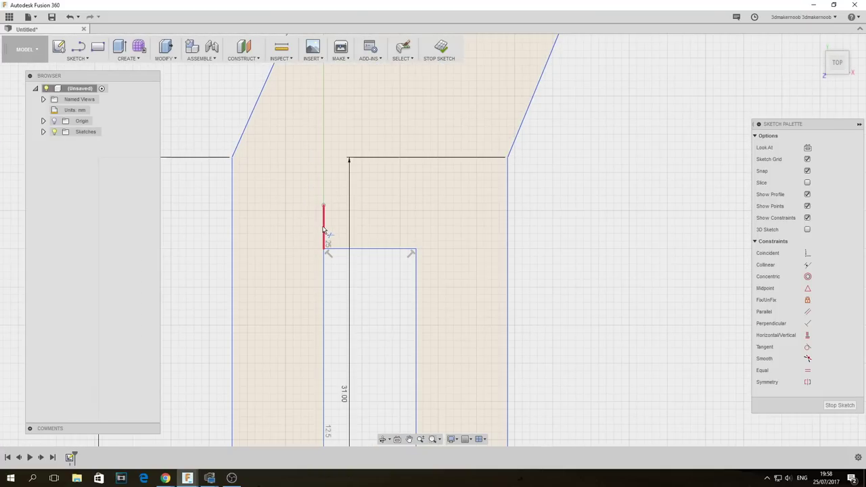
pyautogui.scroll(2, 557, 226)
pyautogui.scroll(-6, 557, 226)
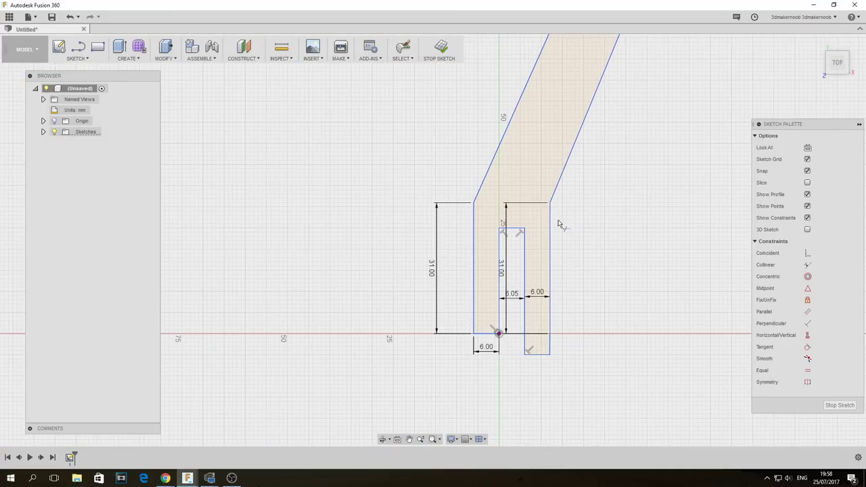
# - Extrude the ring between the 7 mm and 4 mm circles 3 mm upward as a new body
pyautogui.press('F6')
pyautogui.click(129, 58)
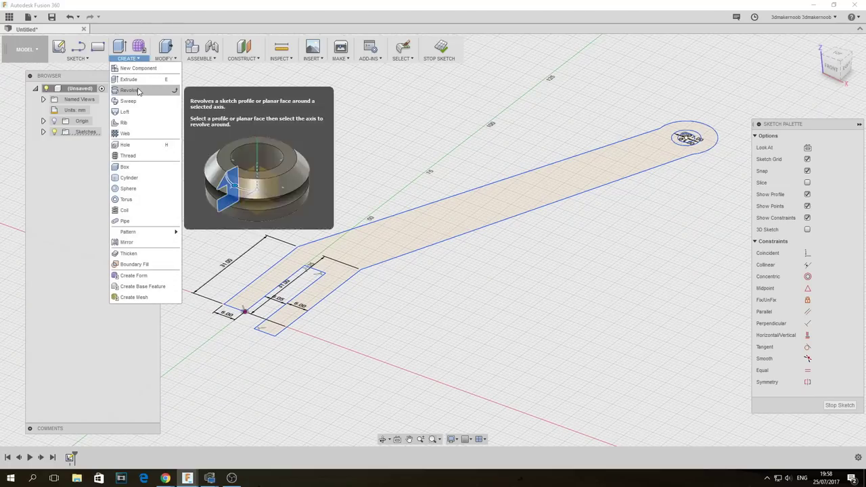
pyautogui.click(138, 82)
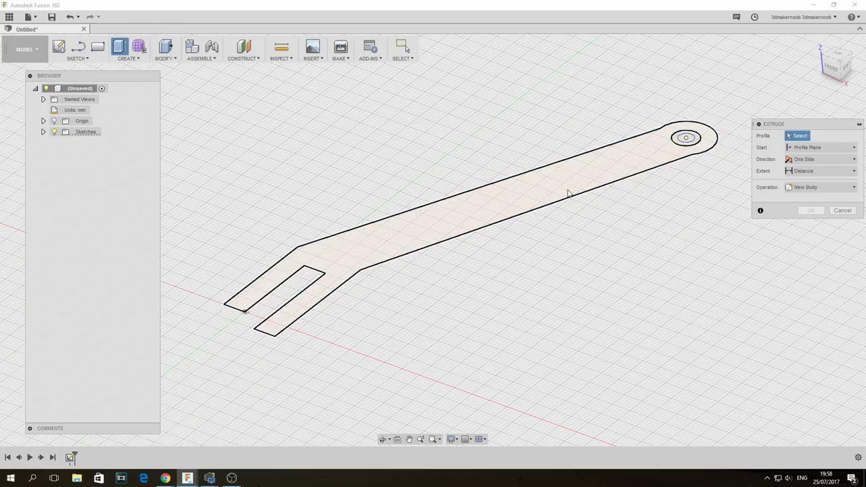
pyautogui.click(676, 140)
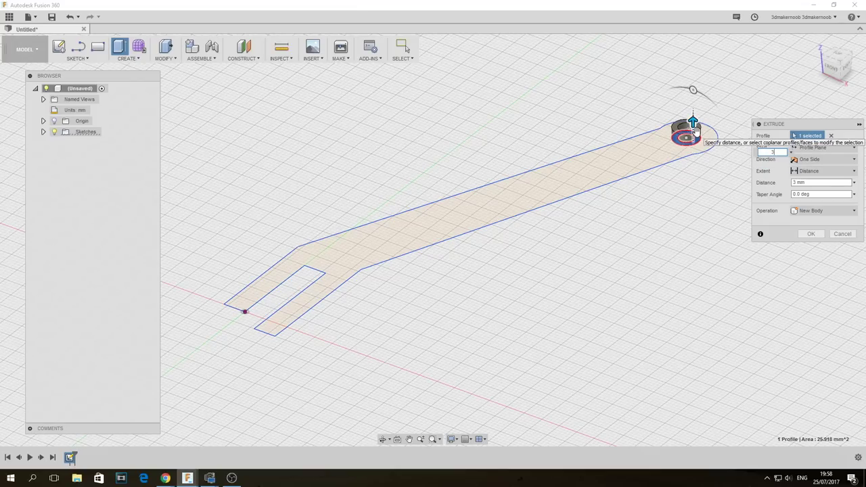
pyautogui.press('Return')
# - Reopen the arm sketch and extrude the main arm profile around the 7 mm circle by 6 mm
pyautogui.moveTo(79, 458); pyautogui.dragTo(74, 458)
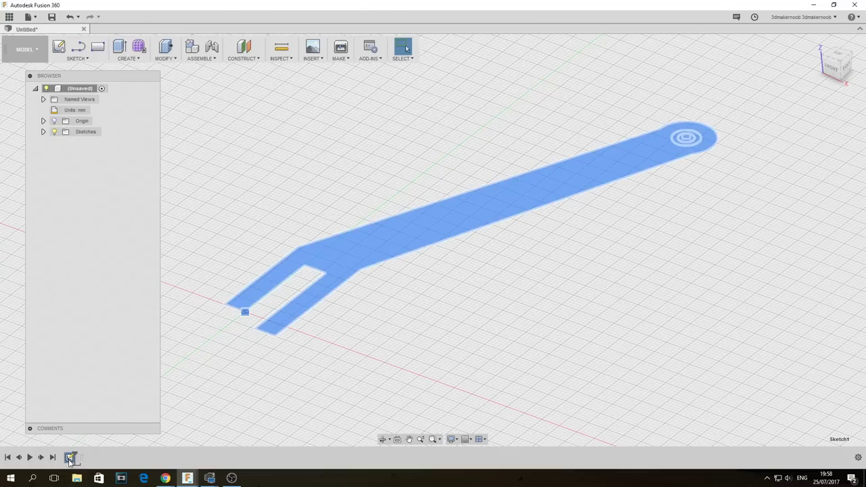
pyautogui.rightClick(70, 458)
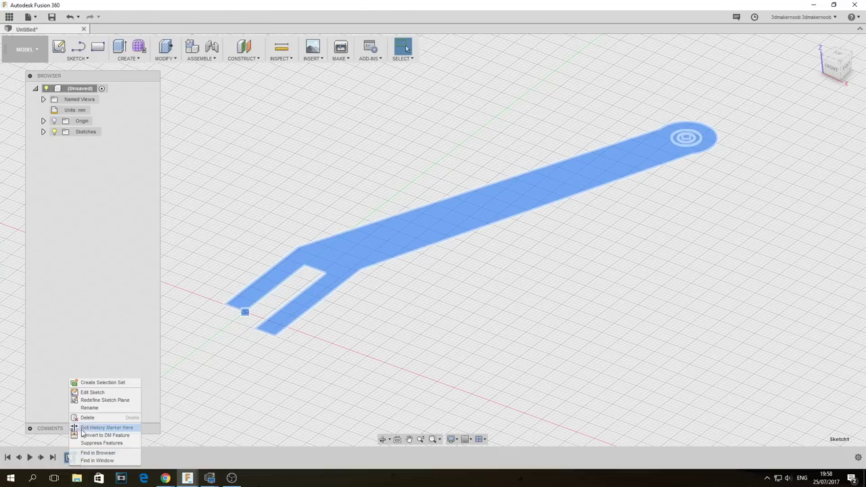
pyautogui.click(102, 397)
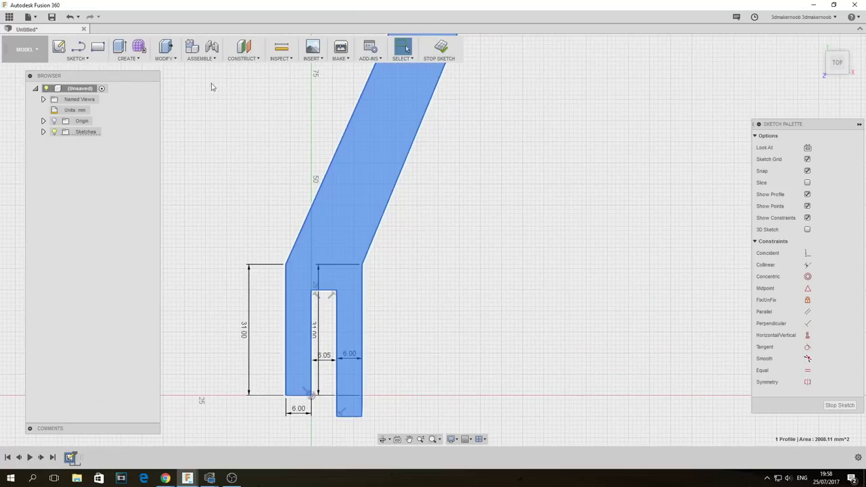
pyautogui.click(126, 58)
pyautogui.click(127, 81)
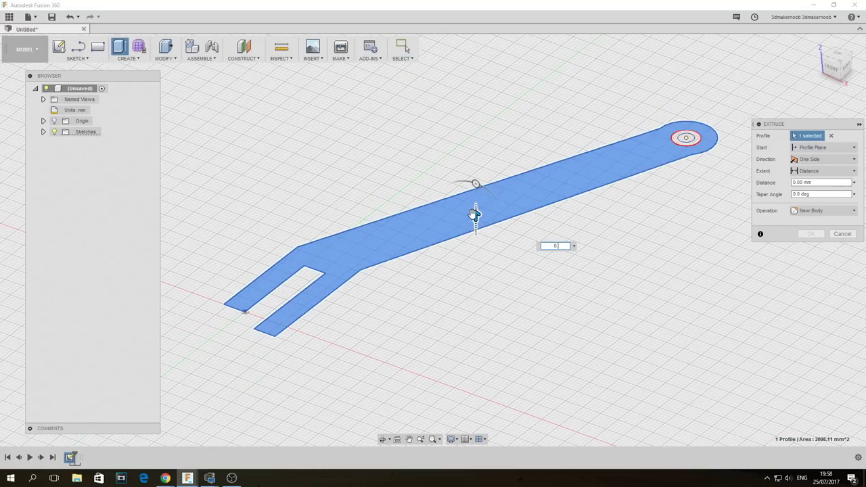
pyautogui.write('6.00')
pyautogui.press('Return')
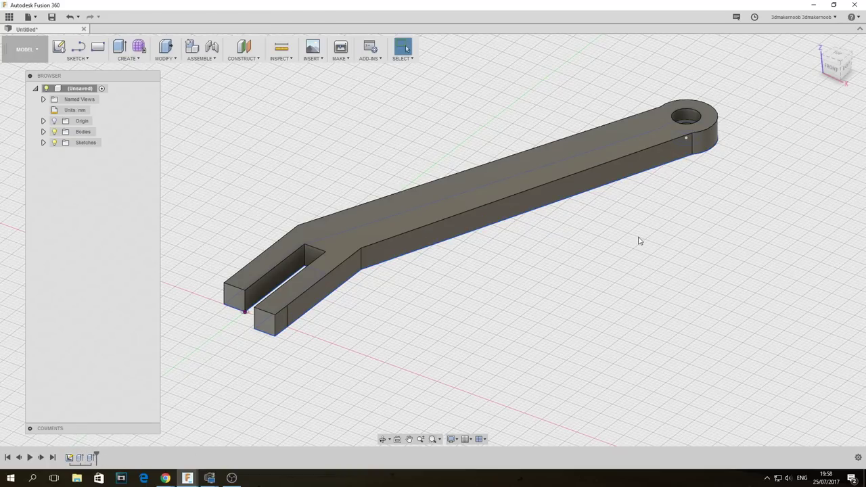
# - Open the Save As STL settings for the whole arm design
pyautogui.keyDown('shift'); pyautogui.moveTo(663, 234); pyautogui.dragTo(670, 241, button='middle'); pyautogui.keyUp('shift')
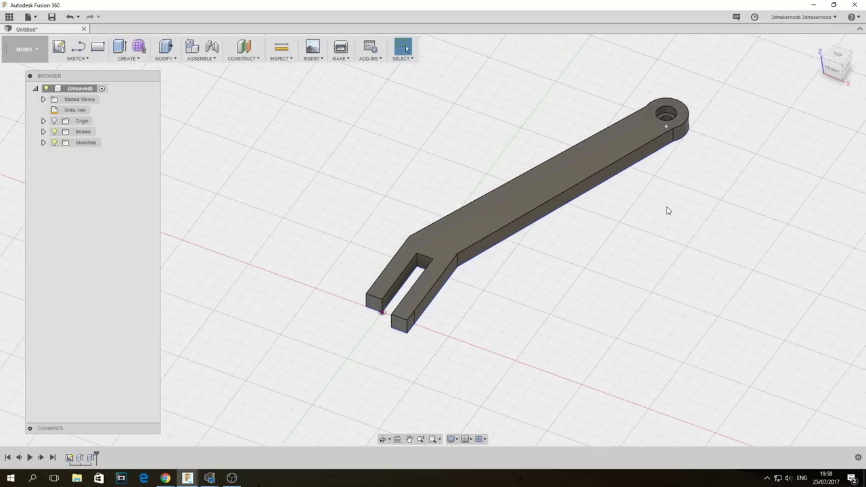
pyautogui.keyDown('shift'); pyautogui.moveTo(677, 199); pyautogui.dragTo(420, 216, button='middle'); pyautogui.keyUp('shift')
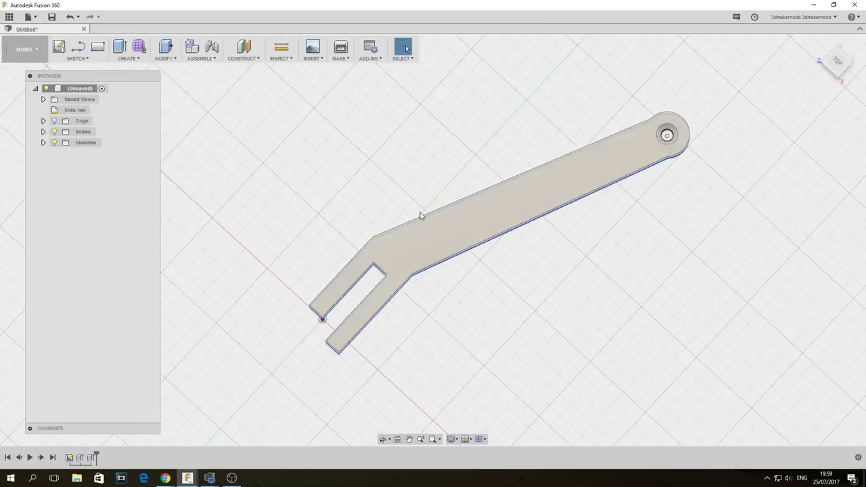
pyautogui.rightClick(76, 90)
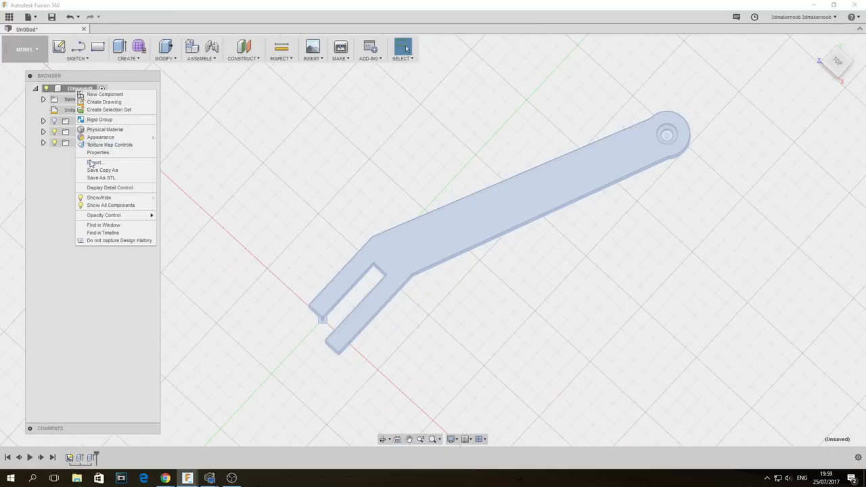
pyautogui.click(117, 179)
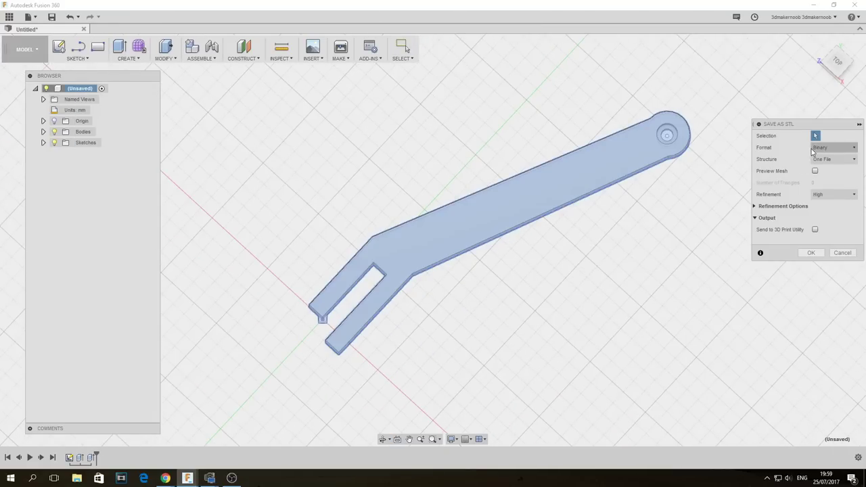